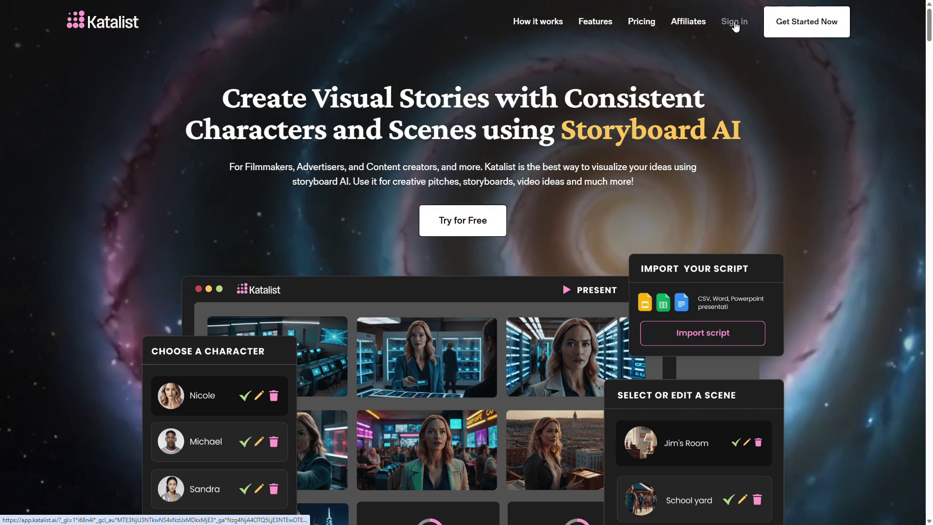
Step: Sign in to the Katalist home dashboard and start a new project from an idea or script
{"action": "left_click", "coordinate": [735, 22]}
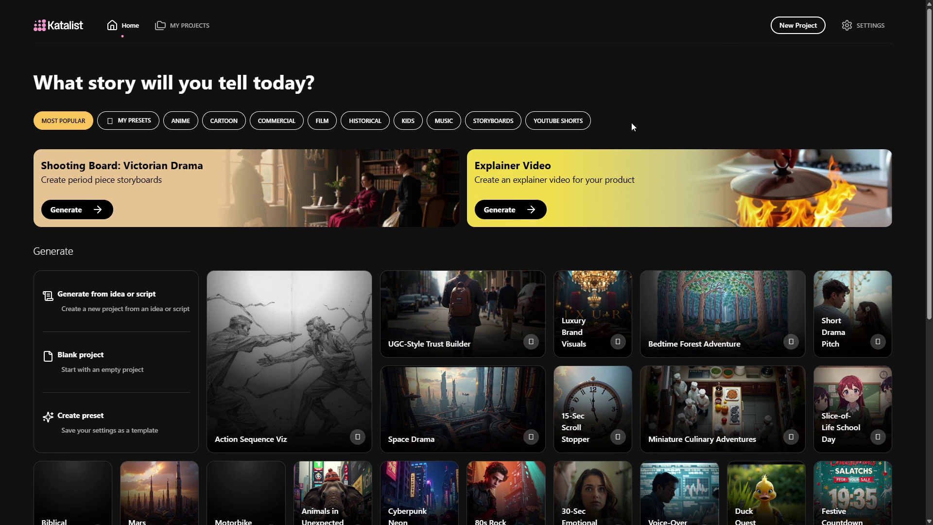
{"action": "scroll", "coordinate": [445, 245], "scroll_direction": "down", "scroll_amount": 5}
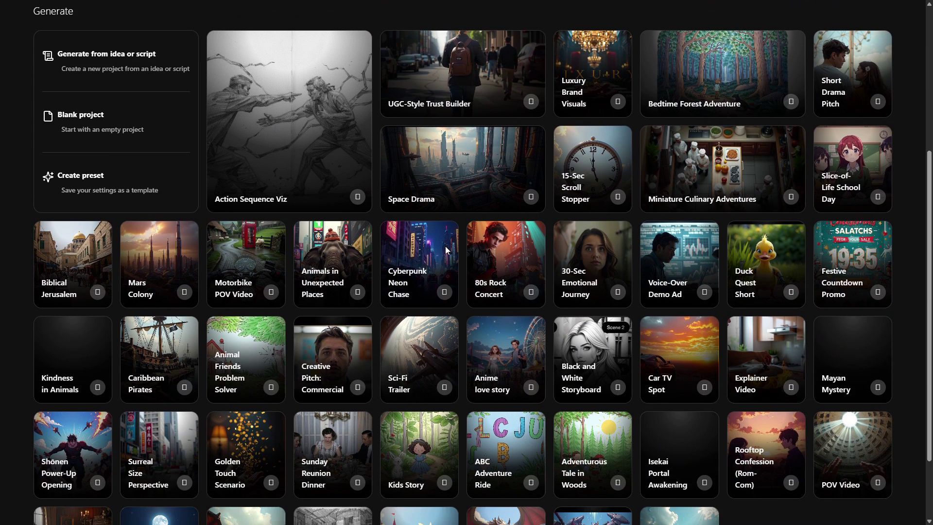
{"action": "scroll", "coordinate": [446, 250], "scroll_direction": "up", "scroll_amount": 5}
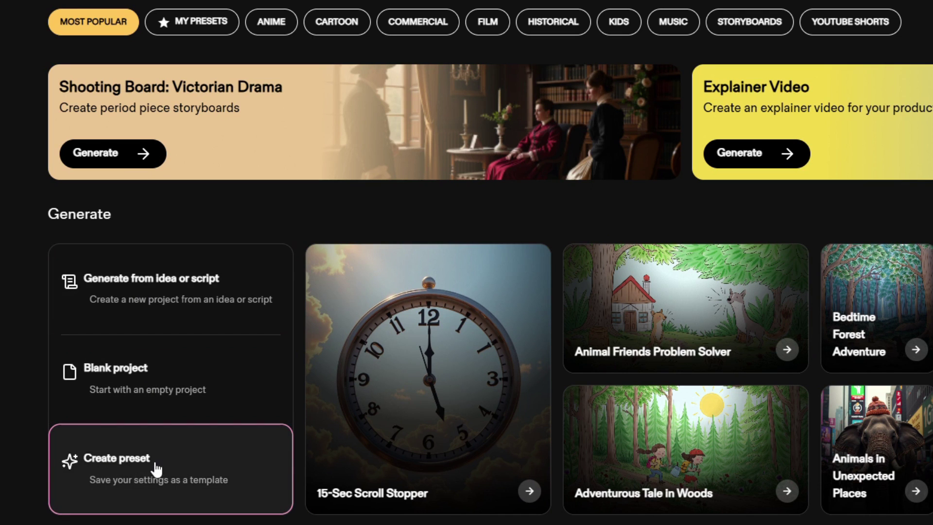
{"action": "left_click", "coordinate": [166, 296]}
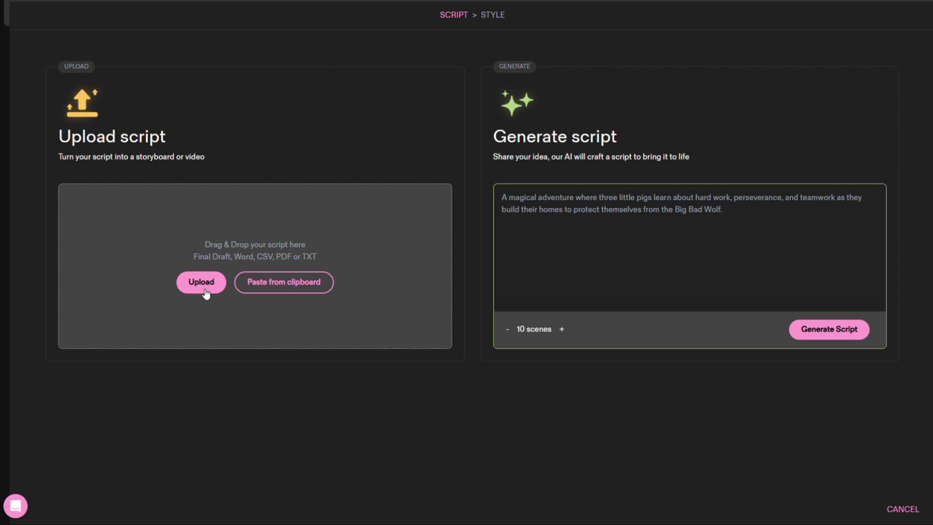
Step: Open the Paste from clipboard text box in the Upload script panel
{"action": "left_click", "coordinate": [292, 282]}
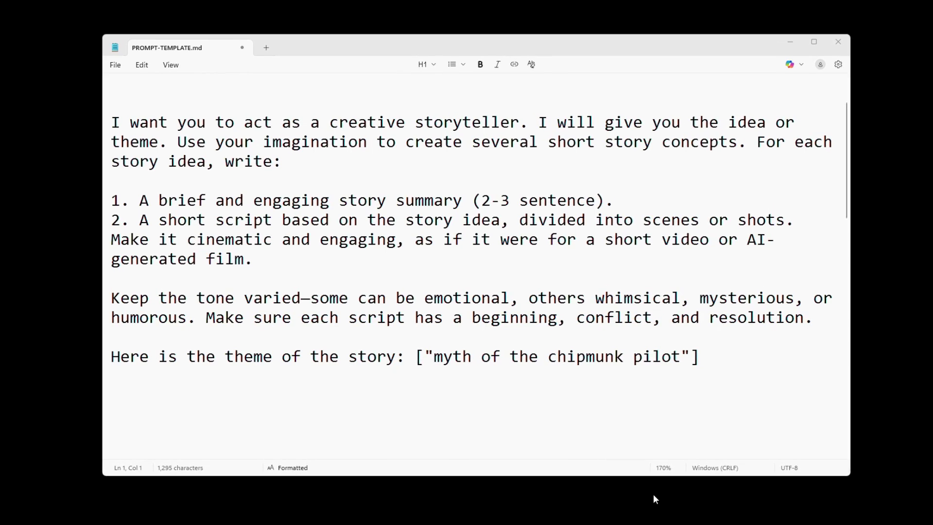
{"action": "left_click", "coordinate": [433, 357]}
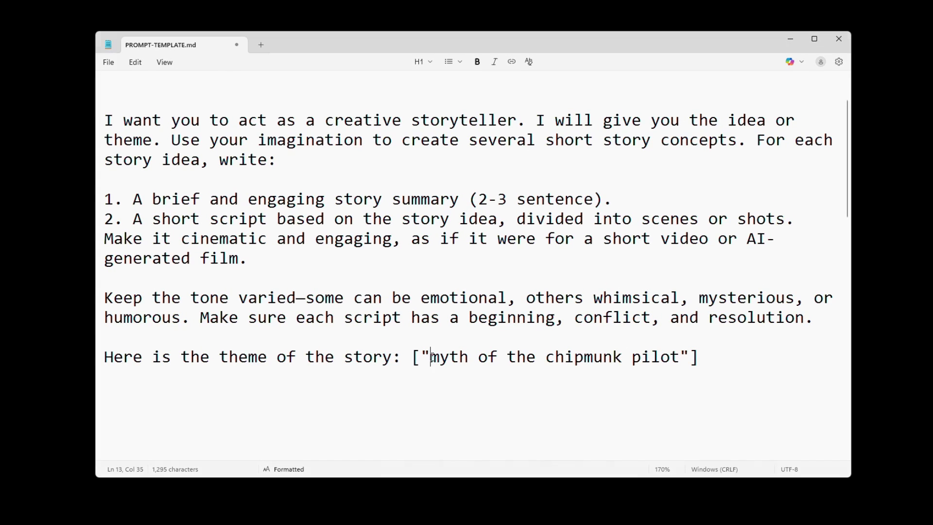
{"action": "left_click_drag", "start_coordinate": [431, 356], "coordinate": [682, 355]}
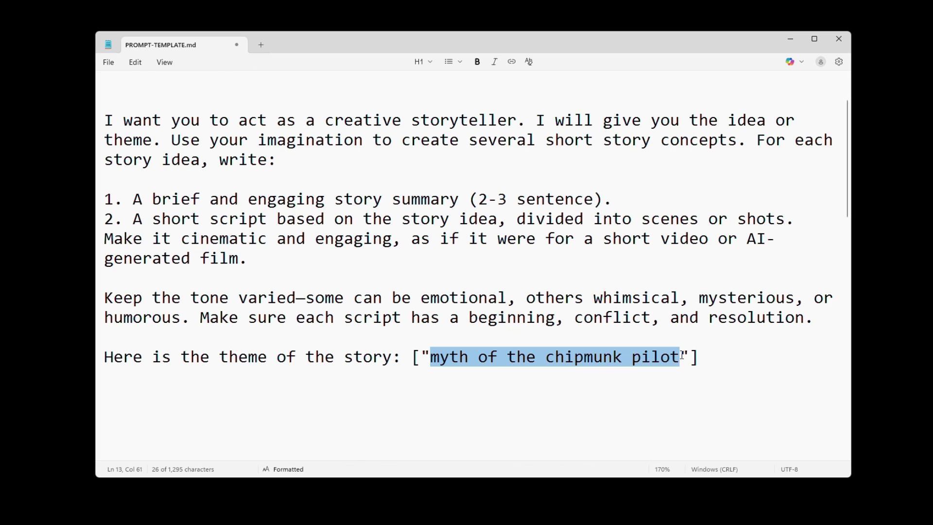
{"action": "left_click_drag", "start_coordinate": [309, 297], "coordinate": [186, 320]}
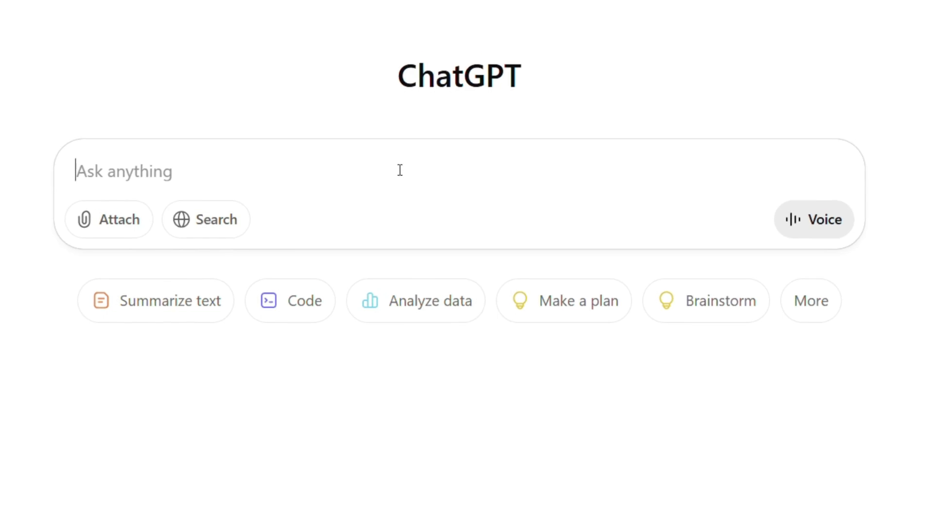
Step: Paste the chipmunk-pilot storyteller prompt into ChatGPT and send it
{"action": "type", "text": "I want you to act as a creative storyteller. I will give you the idea or theme. Use your imagination to create several short story concepts. For each story idea, write: 1. A brief and engaging story summary (2-3 sentence). 2. A short script based on the story idea, divided into scenes or shots. Make it cinematic and engaging, as if it were for a short video or AI-generated film. Keep the tone varied—some can be emotional, others whimsical, mysterious, or humorous. Make sure each script has a beginning, conflict, and resolution. Here is the theme of the story: [\"myth of the chipmunk pilot\"]"}
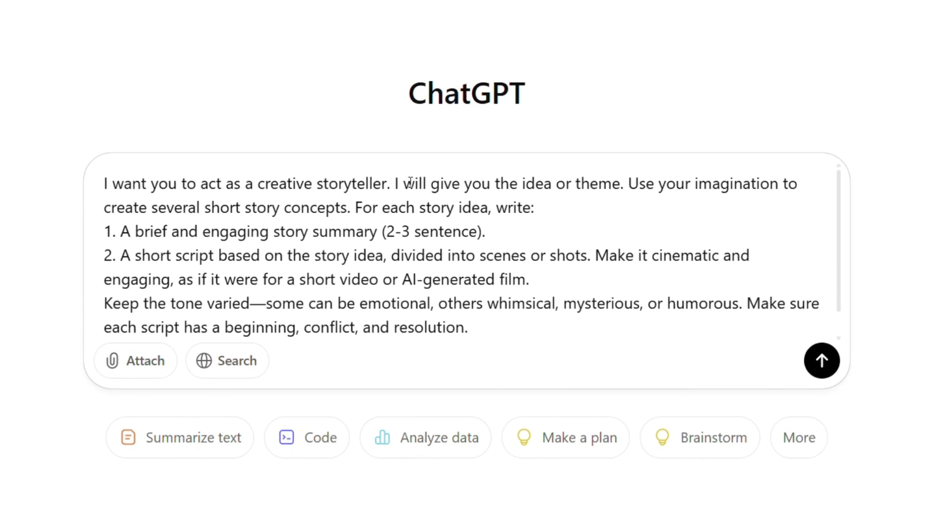
{"action": "scroll", "coordinate": [476, 235], "scroll_direction": "down", "scroll_amount": 1}
{"action": "scroll", "coordinate": [479, 256], "scroll_direction": "up", "scroll_amount": 1}
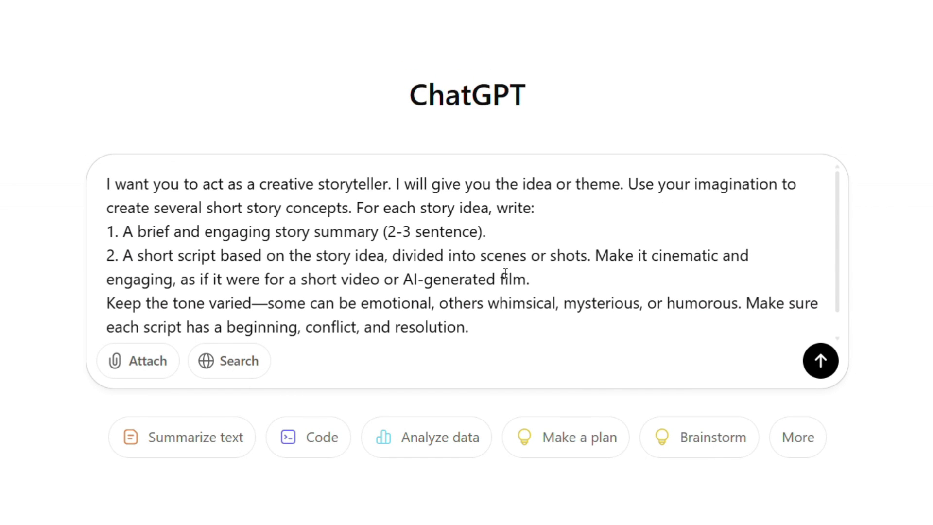
{"action": "left_click", "coordinate": [821, 360]}
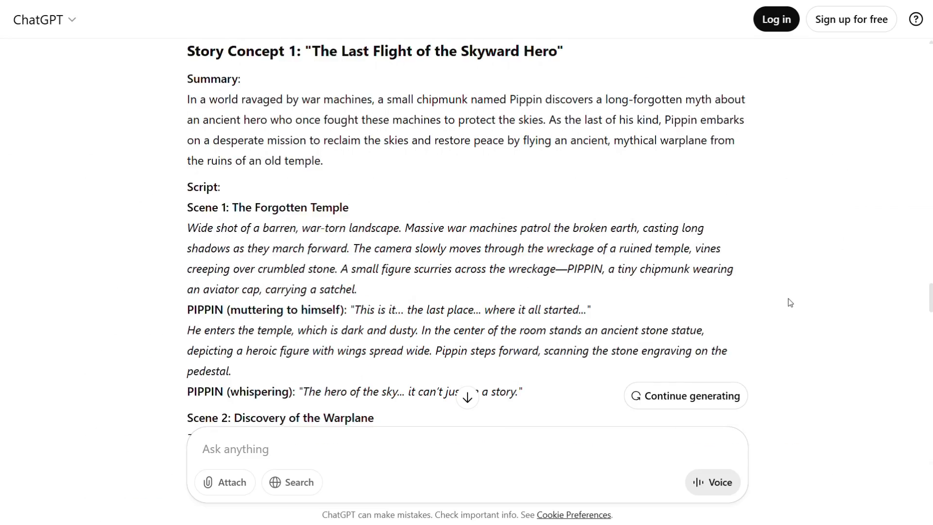
Step: Select Story Concept 3's scene-by-scene script, starting from Scene 1
{"action": "scroll", "coordinate": [788, 299], "scroll_direction": "down", "scroll_amount": 10}
{"action": "scroll", "coordinate": [788, 298], "scroll_direction": "down", "scroll_amount": 20}
{"action": "scroll", "coordinate": [791, 293], "scroll_direction": "down", "scroll_amount": 8}
{"action": "scroll", "coordinate": [791, 293], "scroll_direction": "up", "scroll_amount": 3}
{"action": "scroll", "coordinate": [791, 294], "scroll_direction": "up", "scroll_amount": 5}
{"action": "left_click_drag", "start_coordinate": [187, 125], "coordinate": [432, 165]}
{"action": "left_click_drag", "start_coordinate": [432, 165], "coordinate": [624, 183]}
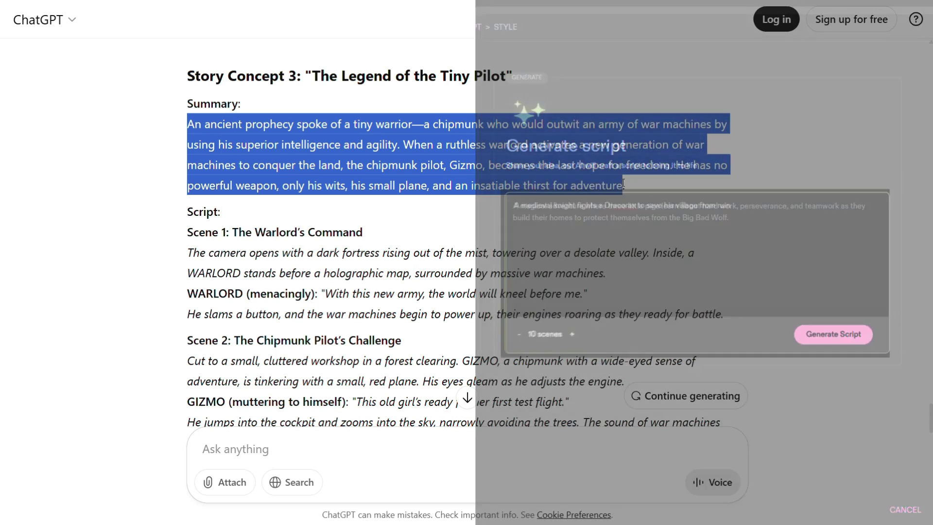
{"action": "left_click", "coordinate": [623, 183]}
{"action": "scroll", "coordinate": [626, 186], "scroll_direction": "down", "scroll_amount": 2}
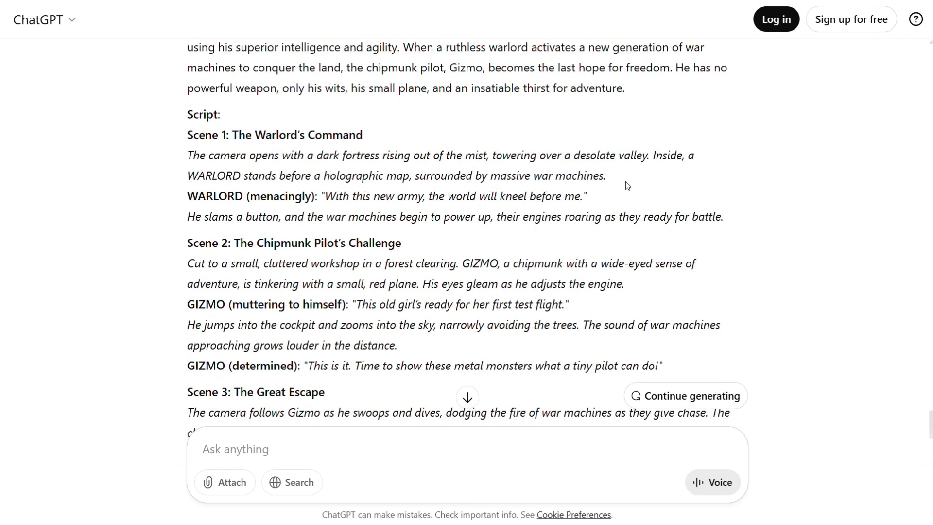
{"action": "left_click_drag", "start_coordinate": [189, 132], "coordinate": [513, 392]}
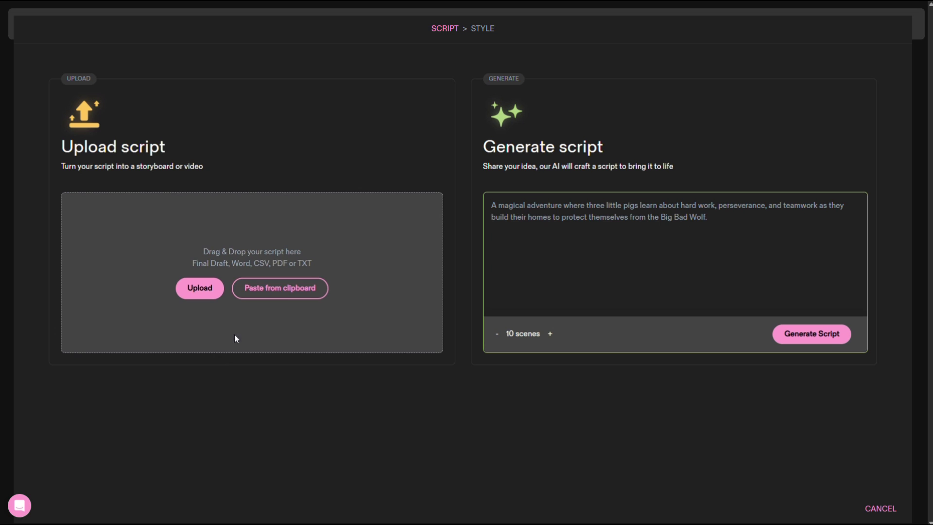
Step: Paste the story script from the clipboard and break it down into shots
{"action": "left_click", "coordinate": [286, 289]}
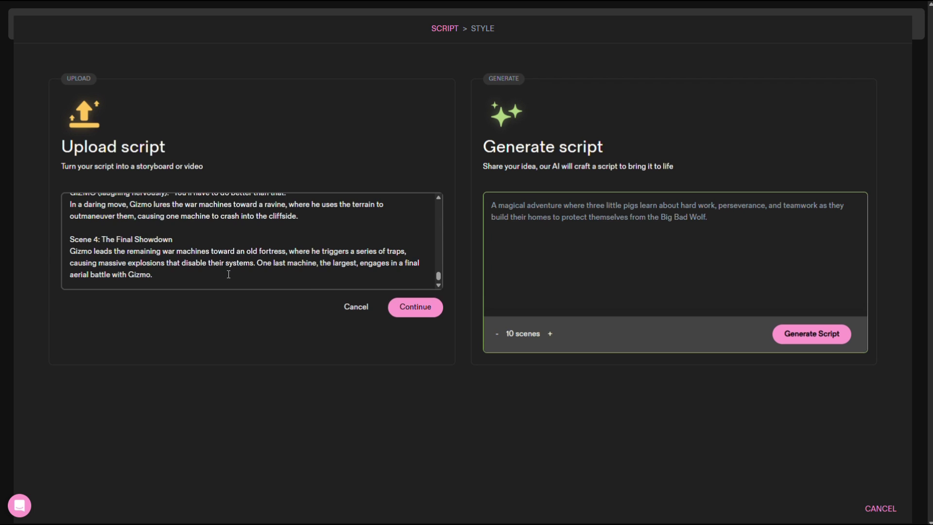
{"action": "scroll", "coordinate": [227, 278], "scroll_direction": "up", "scroll_amount": 20}
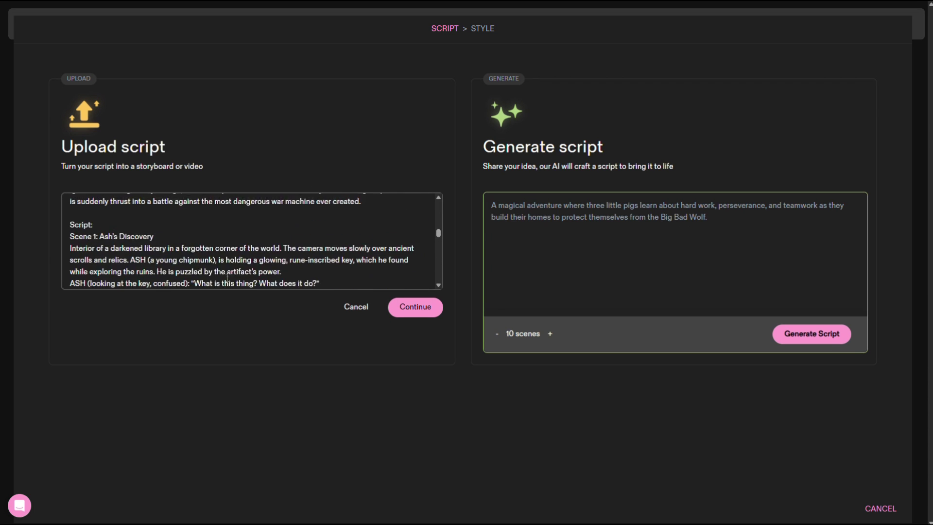
{"action": "scroll", "coordinate": [227, 277], "scroll_direction": "up", "scroll_amount": 3}
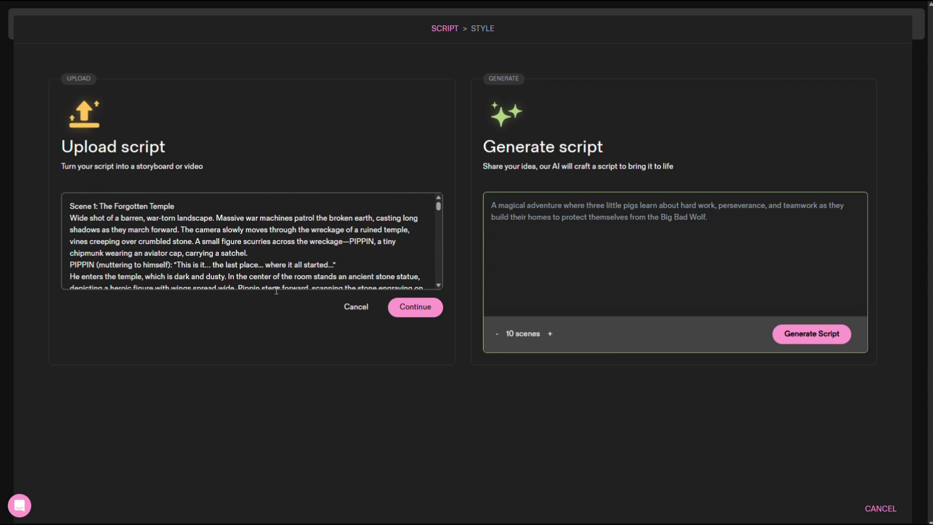
{"action": "left_click", "coordinate": [417, 307]}
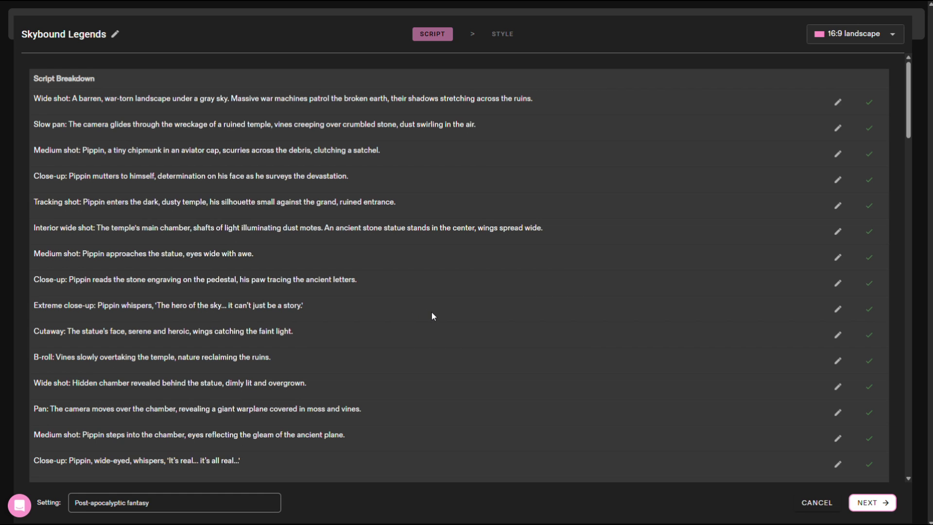
{"action": "scroll", "coordinate": [431, 312], "scroll_direction": "down", "scroll_amount": 5}
{"action": "scroll", "coordinate": [432, 314], "scroll_direction": "up", "scroll_amount": 3}
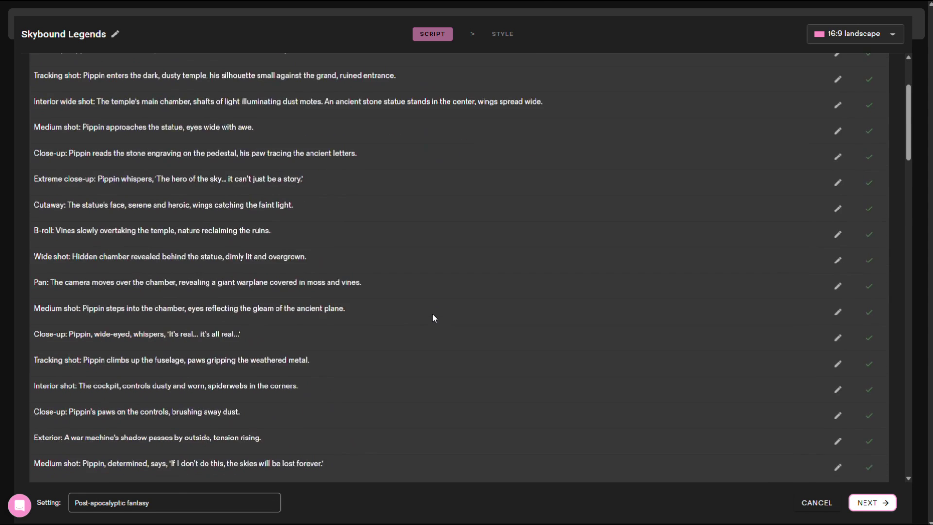
{"action": "scroll", "coordinate": [434, 318], "scroll_direction": "up", "scroll_amount": 3}
Step: Edit and confirm the first shot's description, keeping the 16:9 landscape format
{"action": "left_click", "coordinate": [839, 103]}
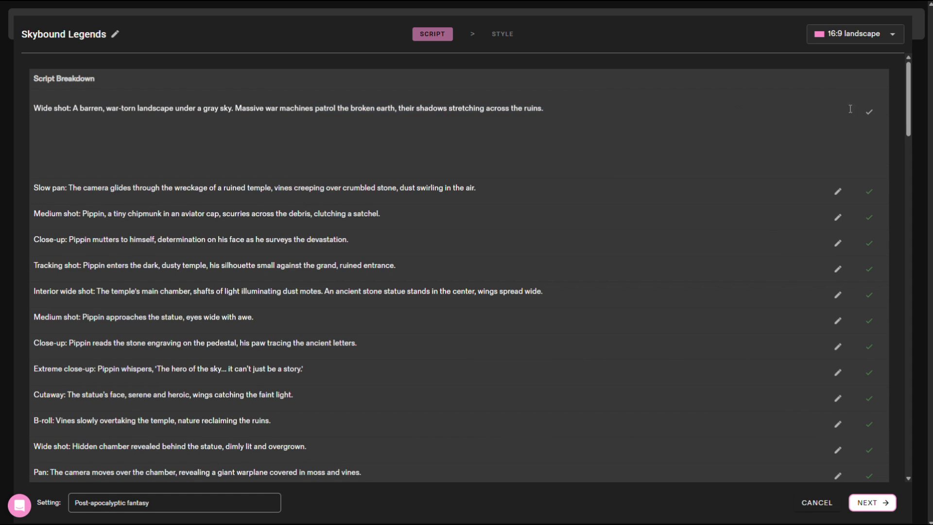
{"action": "left_click", "coordinate": [869, 112]}
{"action": "left_click", "coordinate": [881, 37]}
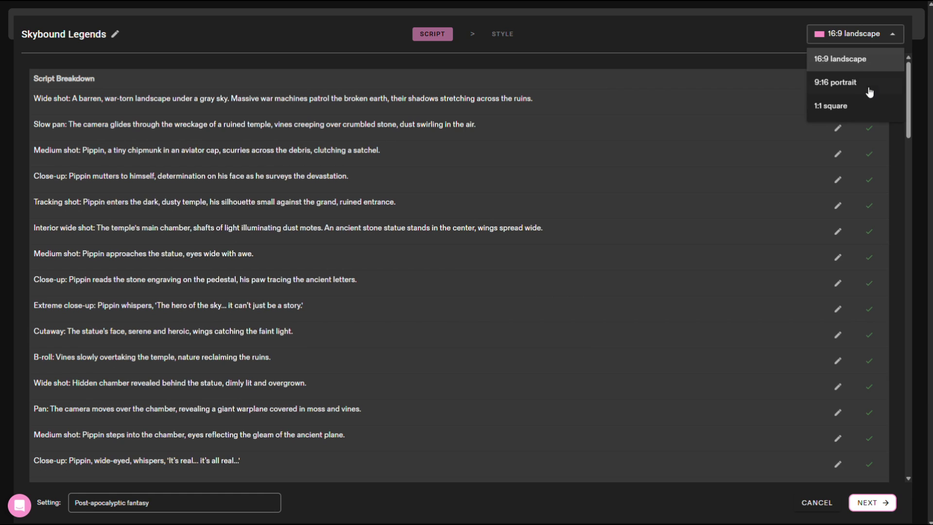
{"action": "left_click", "coordinate": [858, 62]}
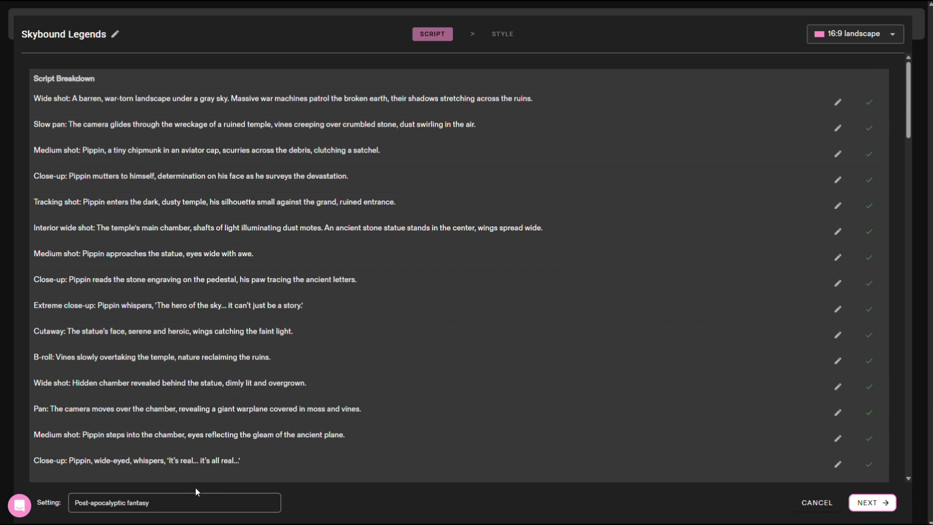
{"action": "left_click_drag", "start_coordinate": [147, 503], "coordinate": [76, 503]}
{"action": "left_click_drag", "start_coordinate": [185, 500], "coordinate": [127, 503]}
{"action": "left_click", "coordinate": [877, 506]}
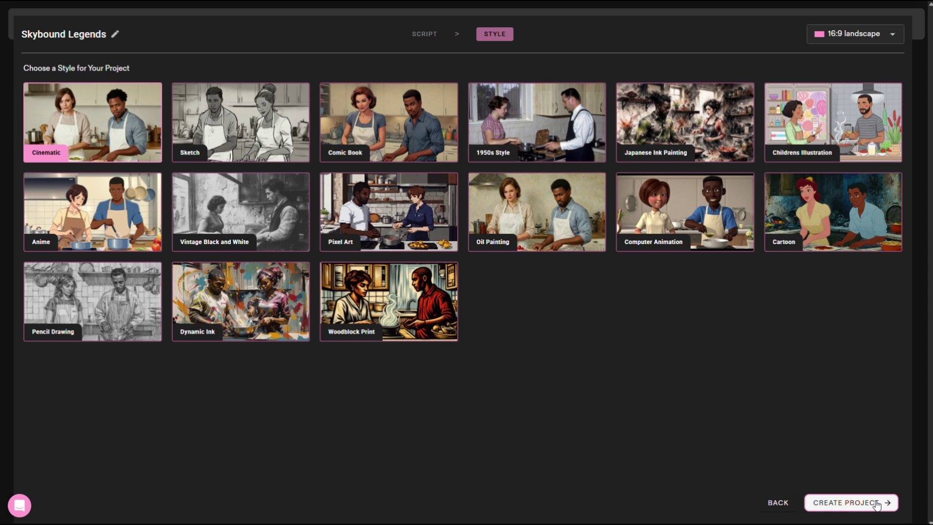
Step: Apply the Anime style, create the project, and open the Warlord's character details
{"action": "left_click", "coordinate": [97, 213]}
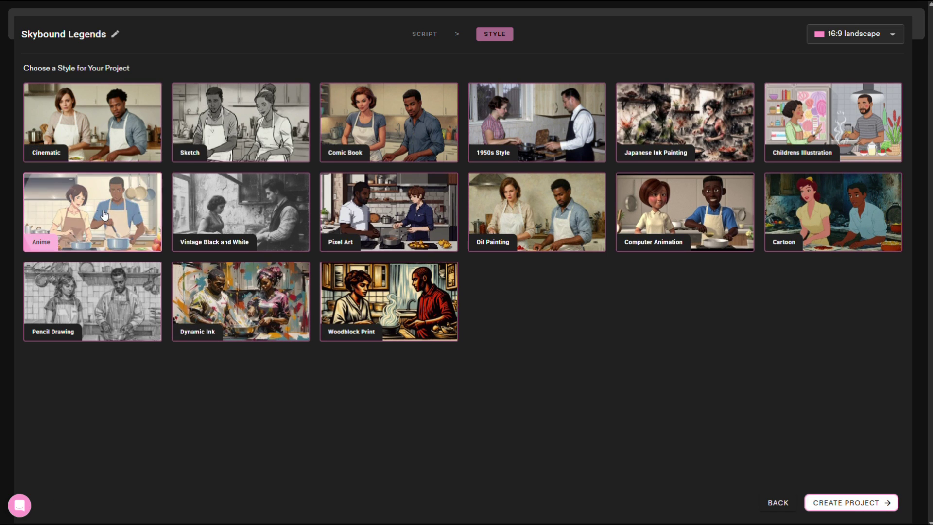
{"action": "left_click", "coordinate": [859, 505]}
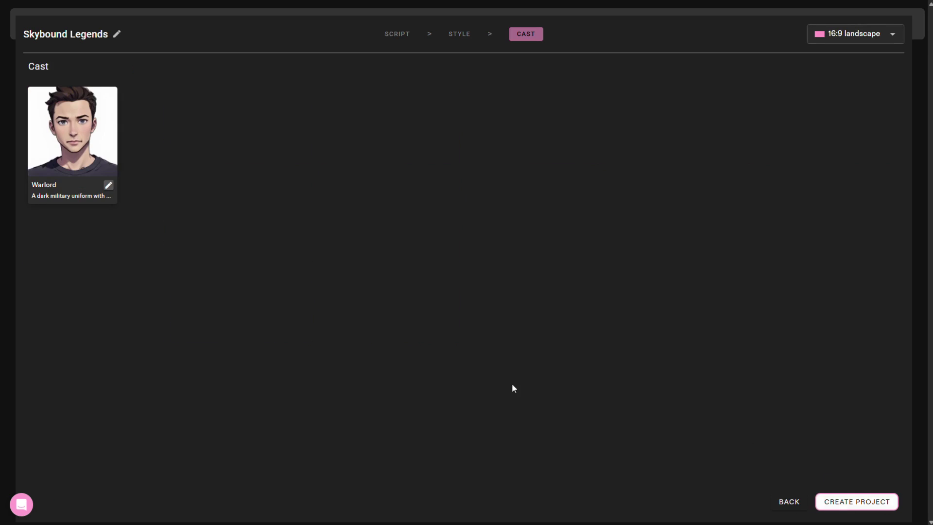
{"action": "left_click", "coordinate": [109, 186]}
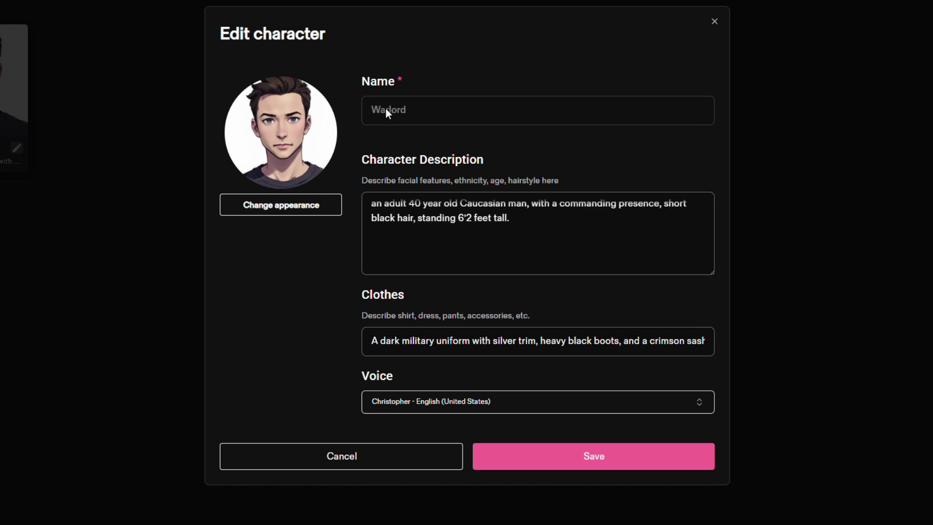
Step: Give the Warlord the Brian voice and a different face
{"action": "left_click", "coordinate": [370, 200]}
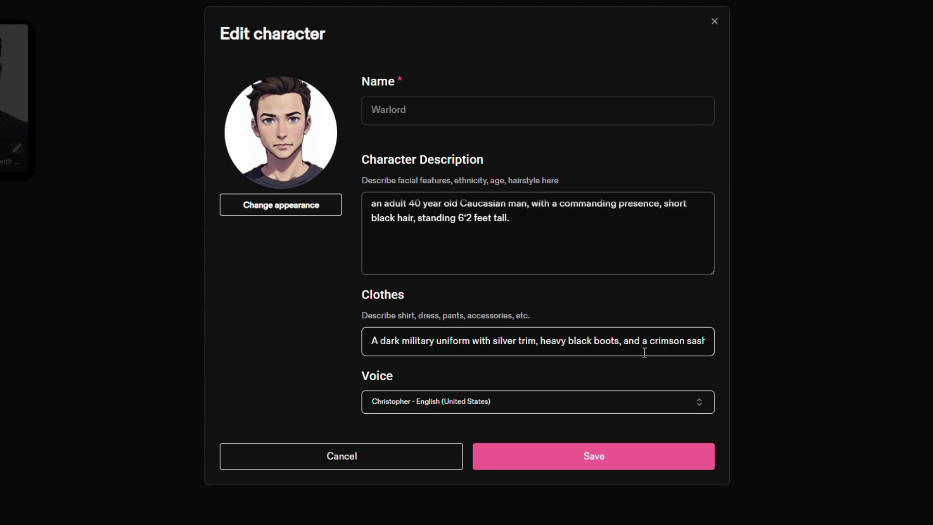
{"action": "left_click", "coordinate": [601, 406]}
{"action": "left_click", "coordinate": [445, 254]}
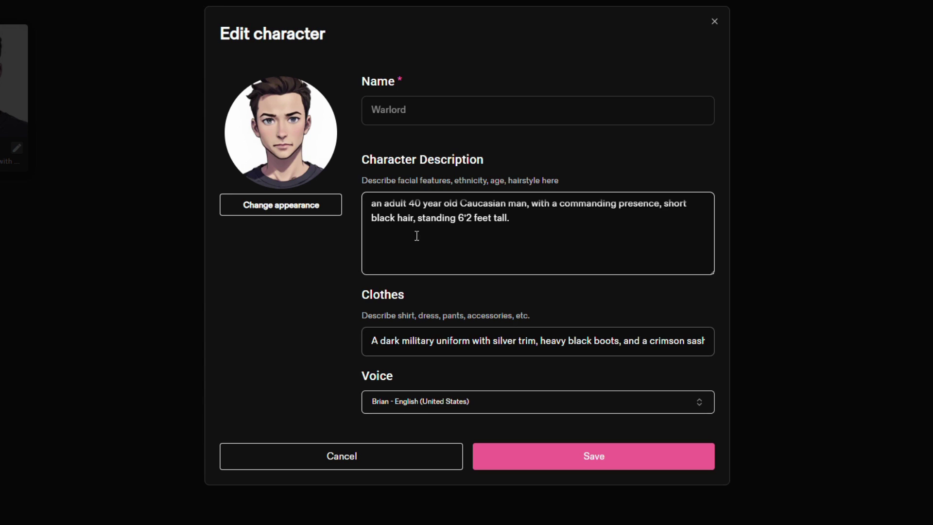
{"action": "left_click", "coordinate": [297, 205]}
{"action": "left_click", "coordinate": [497, 359]}
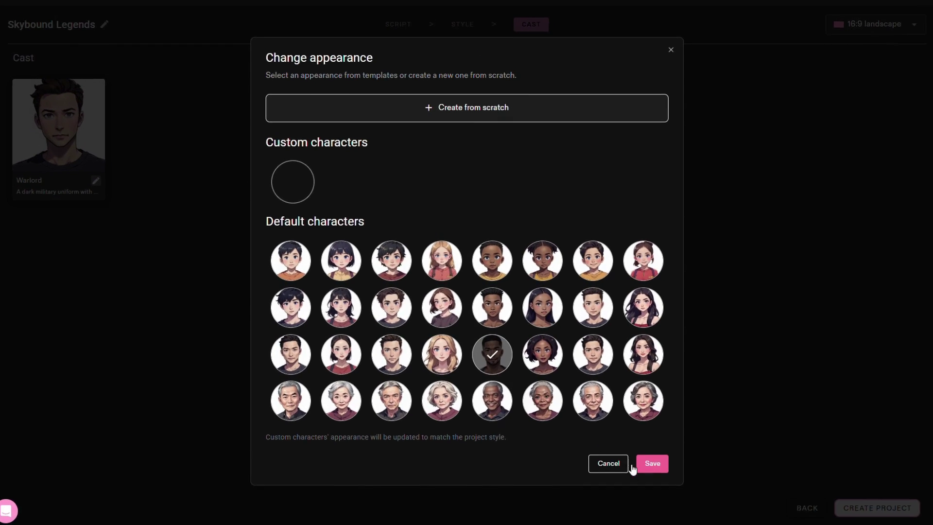
{"action": "left_click", "coordinate": [651, 466]}
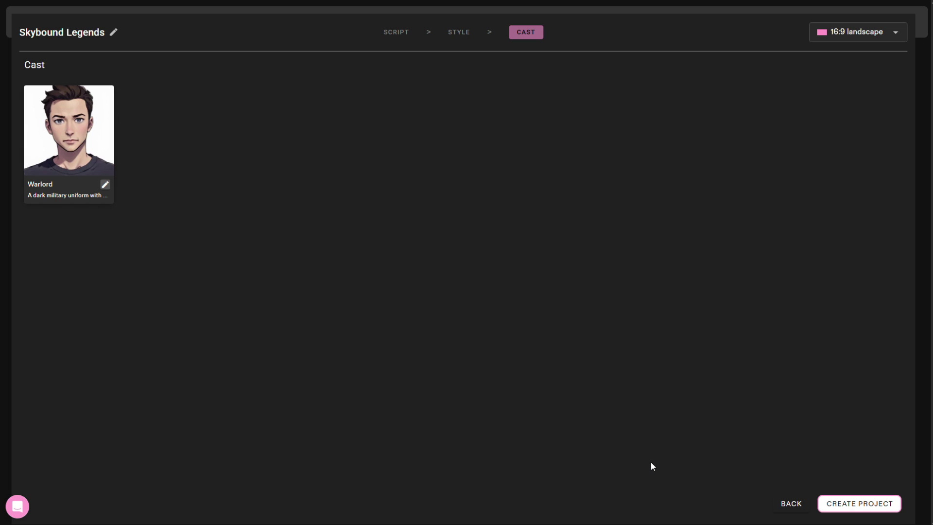
{"action": "left_click", "coordinate": [858, 508]}
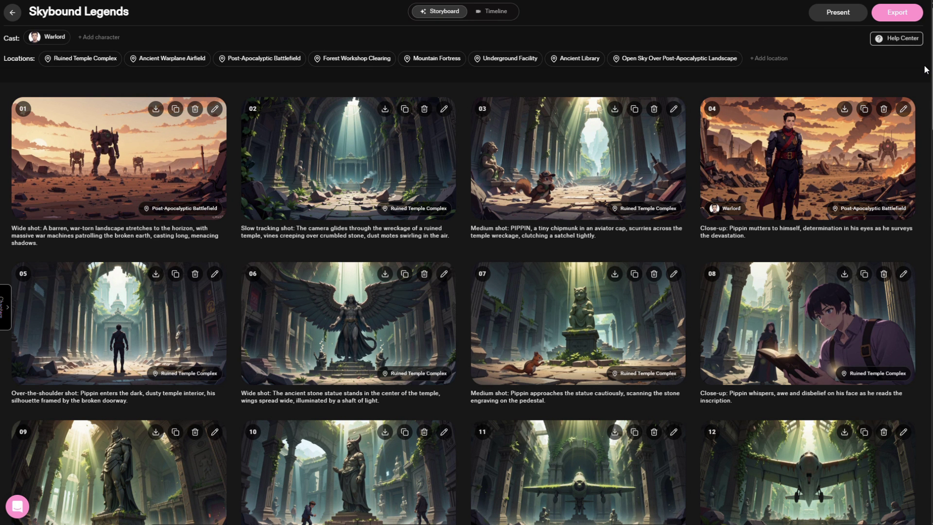
{"action": "scroll", "coordinate": [924, 70], "scroll_direction": "down", "scroll_amount": 10}
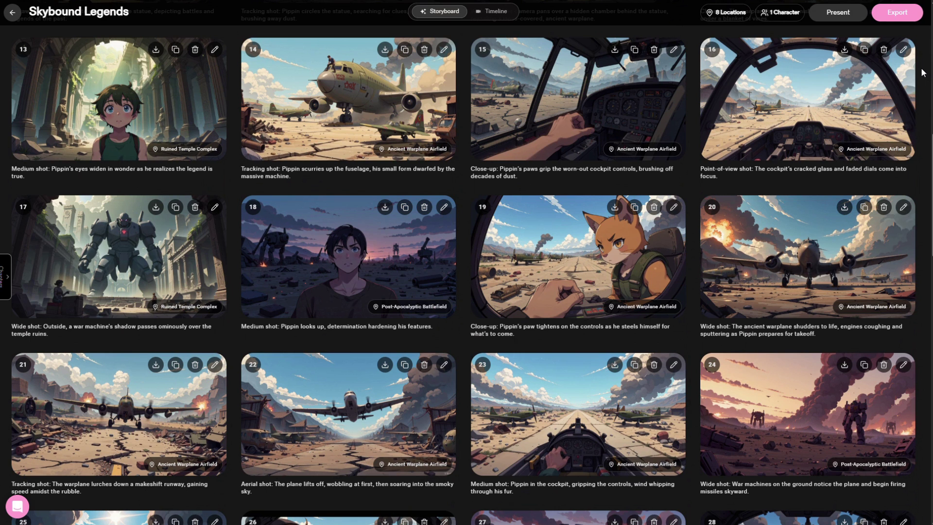
{"action": "scroll", "coordinate": [923, 72], "scroll_direction": "down", "scroll_amount": 9}
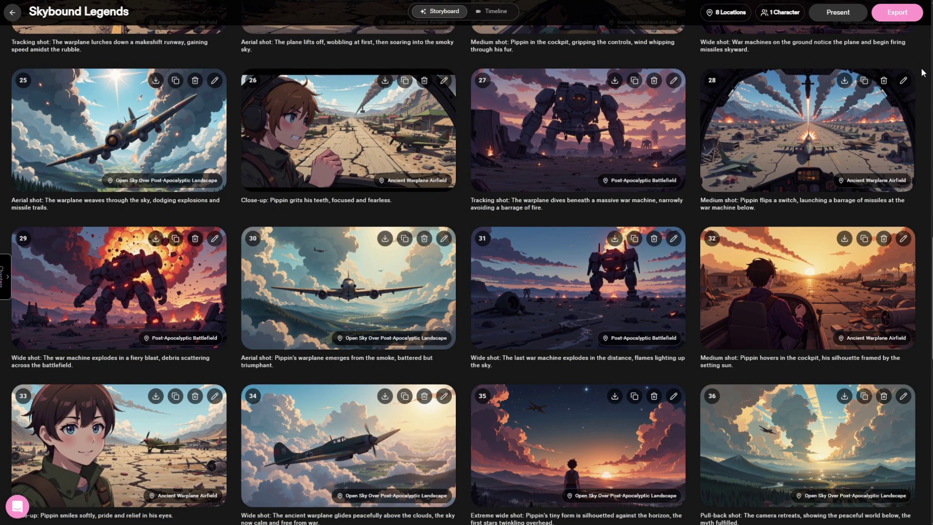
{"action": "scroll", "coordinate": [923, 72], "scroll_direction": "down", "scroll_amount": 10}
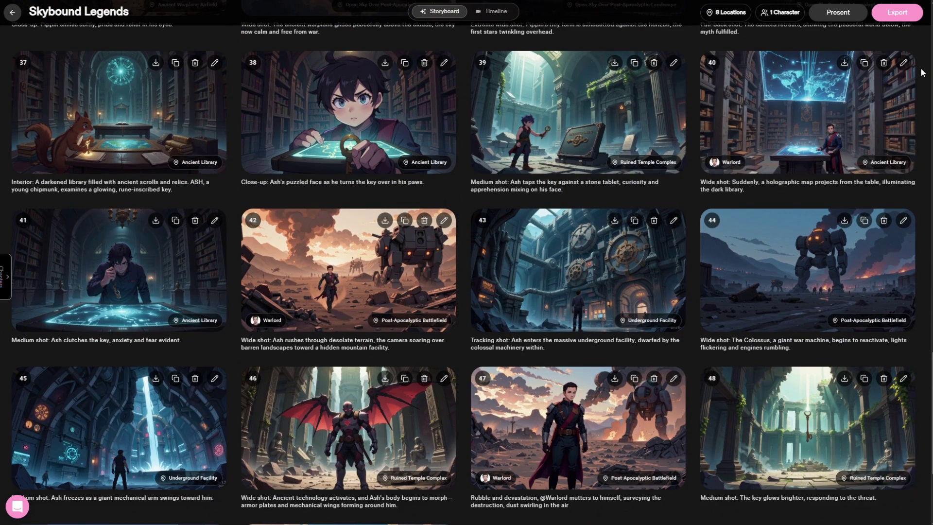
{"action": "scroll", "coordinate": [923, 71], "scroll_direction": "down", "scroll_amount": 4}
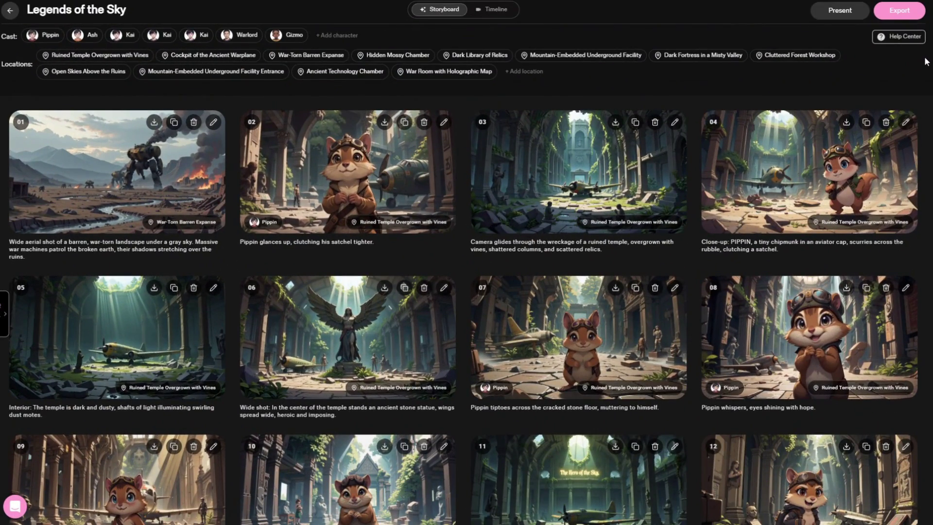
{"action": "scroll", "coordinate": [926, 62], "scroll_direction": "down", "scroll_amount": 10}
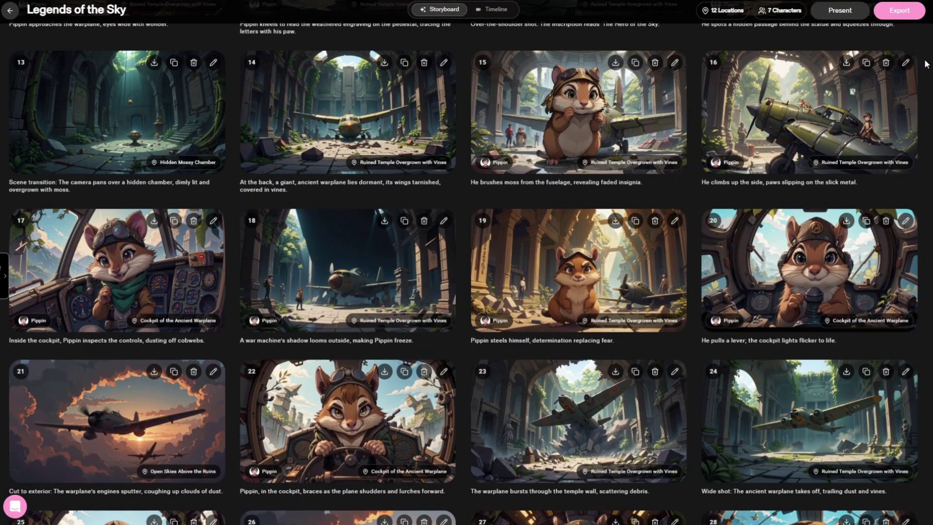
{"action": "scroll", "coordinate": [926, 63], "scroll_direction": "down", "scroll_amount": 8}
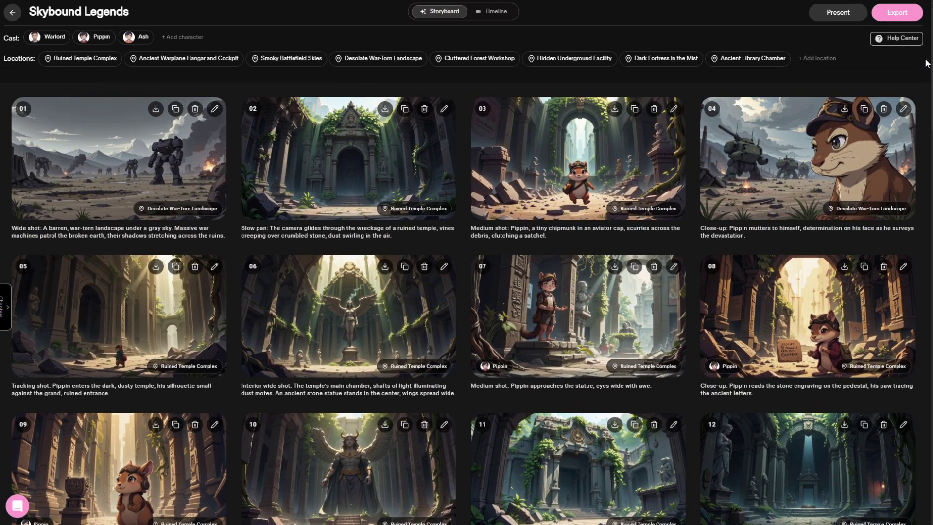
{"action": "scroll", "coordinate": [927, 63], "scroll_direction": "down", "scroll_amount": 10}
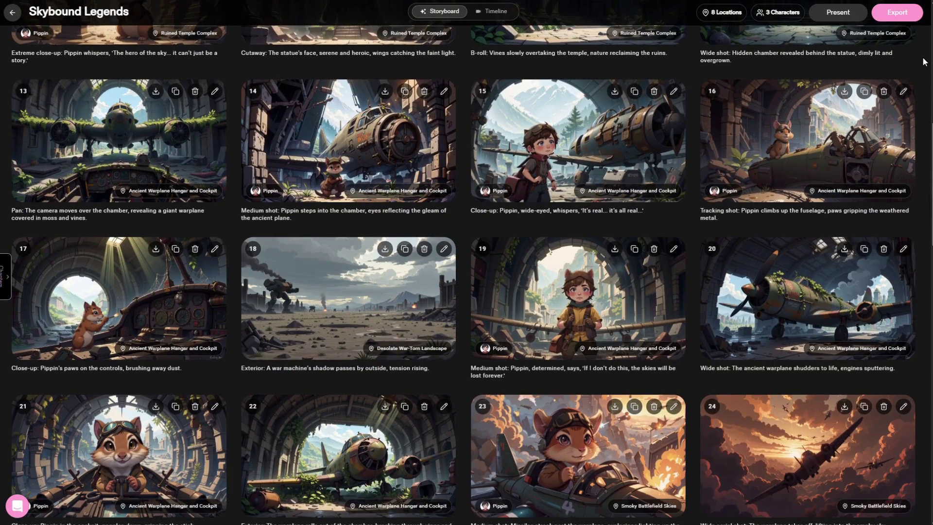
{"action": "scroll", "coordinate": [924, 62], "scroll_direction": "down", "scroll_amount": 10}
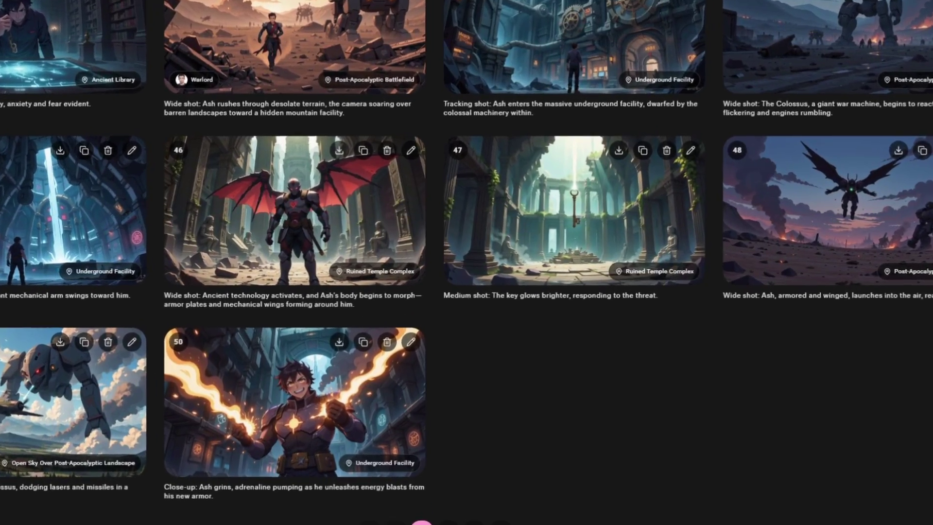
Step: Insert shot 47 after shot 46 from the pasted rubble-and-devastation script line and generate its image
{"action": "left_click", "coordinate": [873, 132]}
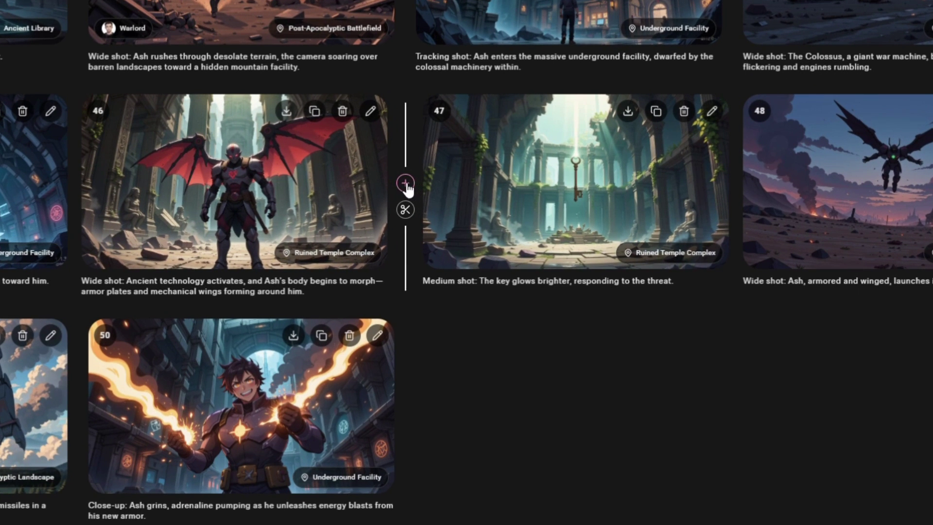
{"action": "left_click", "coordinate": [407, 183]}
{"action": "left_click", "coordinate": [505, 293]}
{"action": "type", "text": "Rubble and devastation, @Warlord mutters to himself, surveying the destruction, dust swirling in the air"}
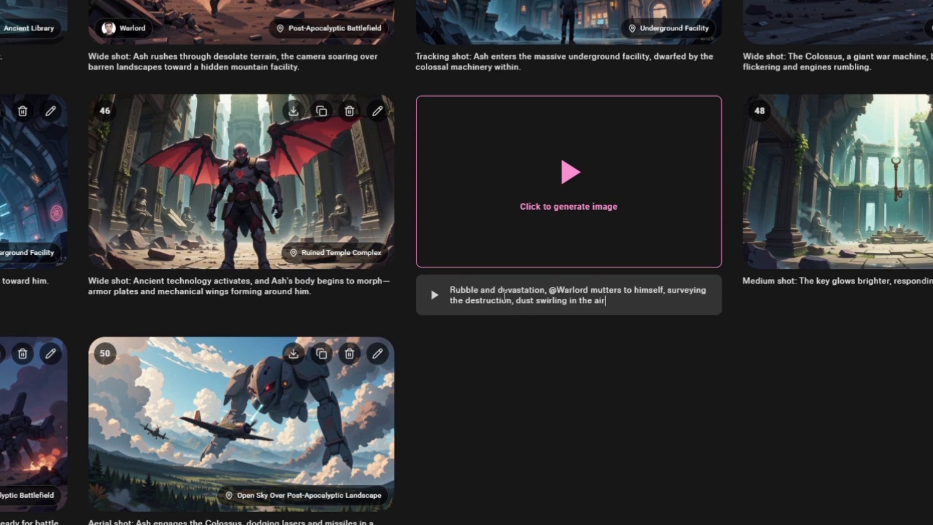
{"action": "left_click", "coordinate": [570, 170]}
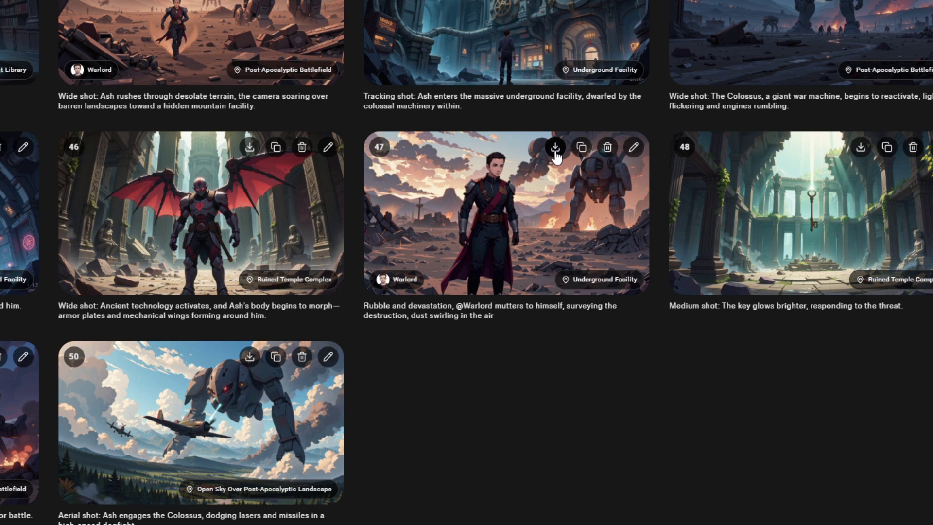
{"action": "left_click", "coordinate": [582, 150]}
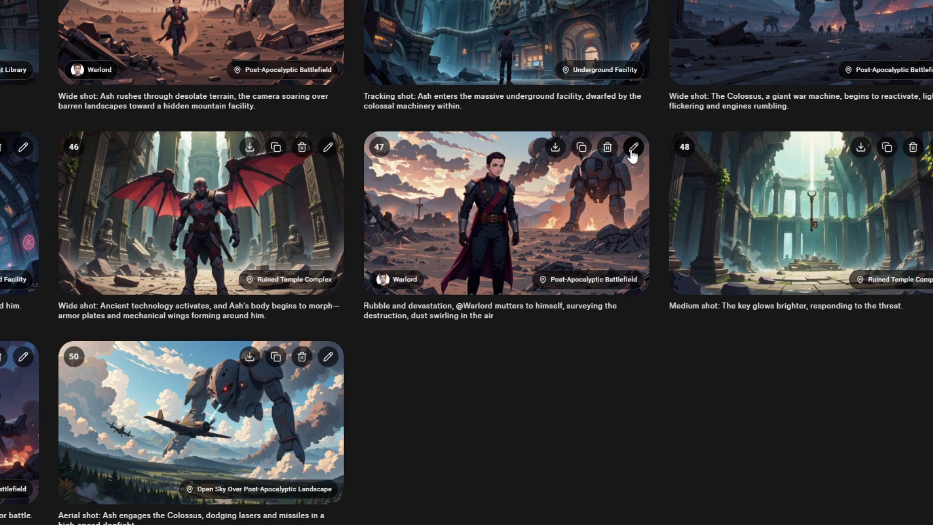
{"action": "left_click", "coordinate": [634, 152]}
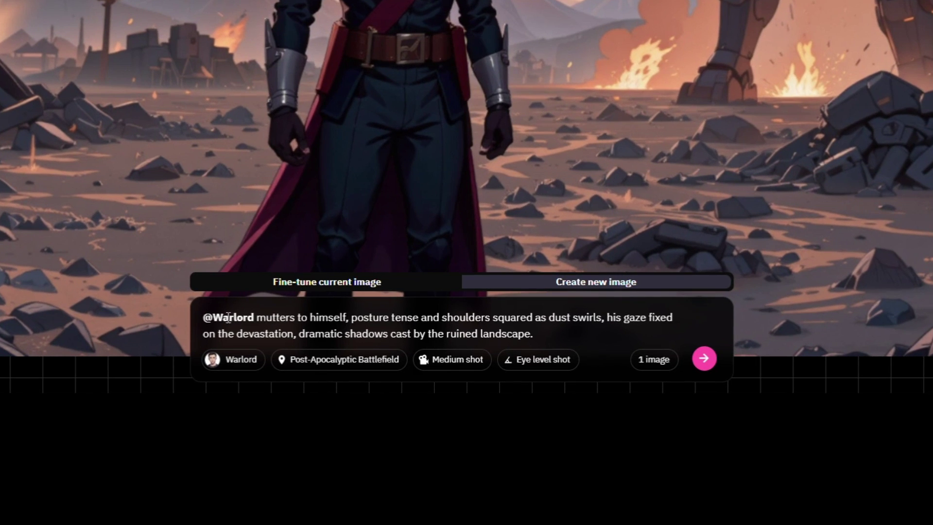
Step: Review shot 47's location, Medium shot and Eye level shot options
{"action": "left_click", "coordinate": [348, 364]}
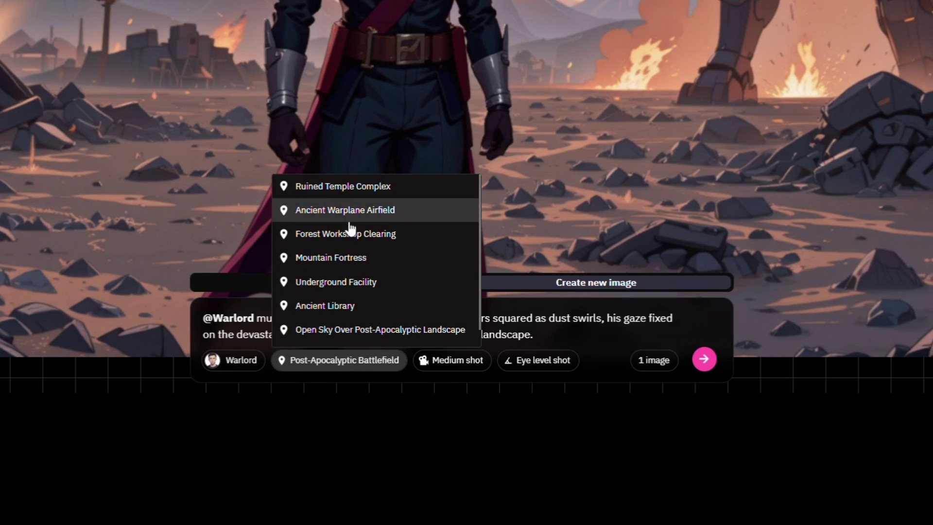
{"action": "left_click", "coordinate": [455, 370]}
{"action": "left_click", "coordinate": [456, 370]}
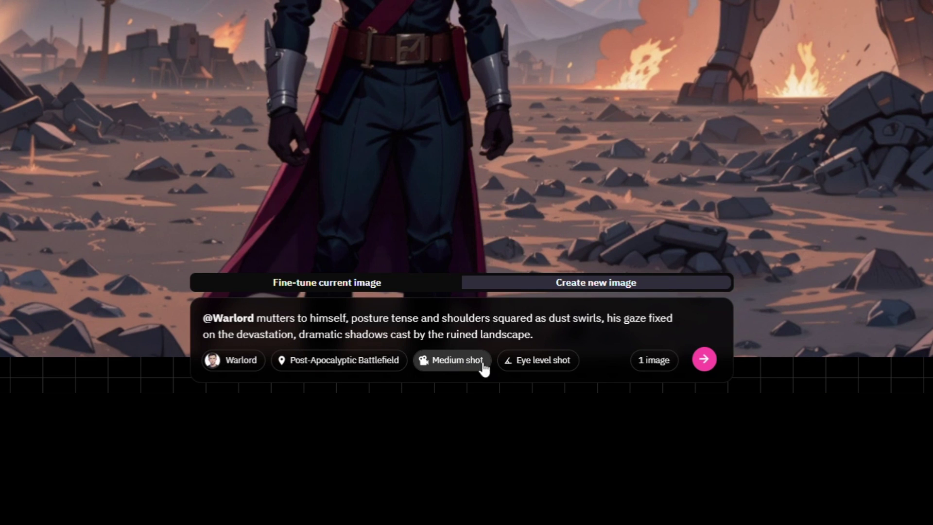
{"action": "left_click", "coordinate": [543, 370]}
{"action": "left_click", "coordinate": [543, 370]}
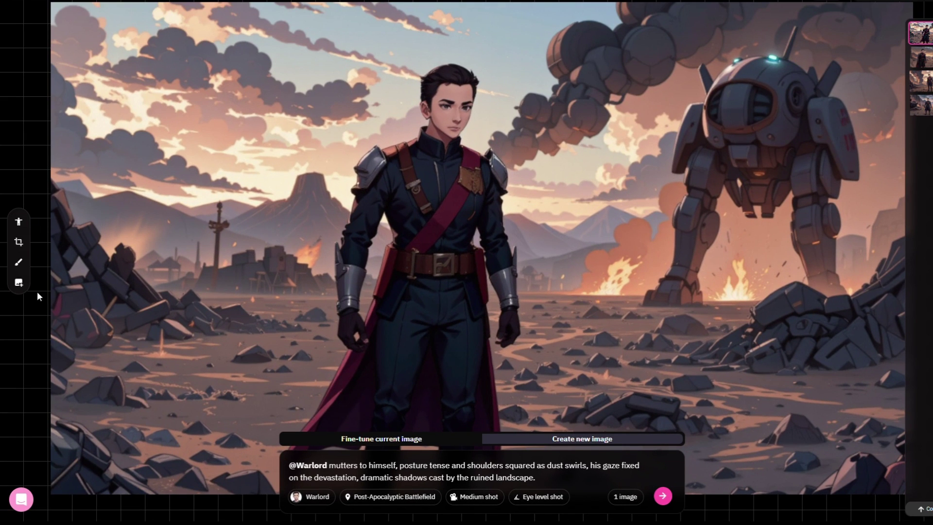
Step: Move and shrink the pose skeleton, raise its arm outward, and regenerate shot 47
{"action": "left_click", "coordinate": [20, 222]}
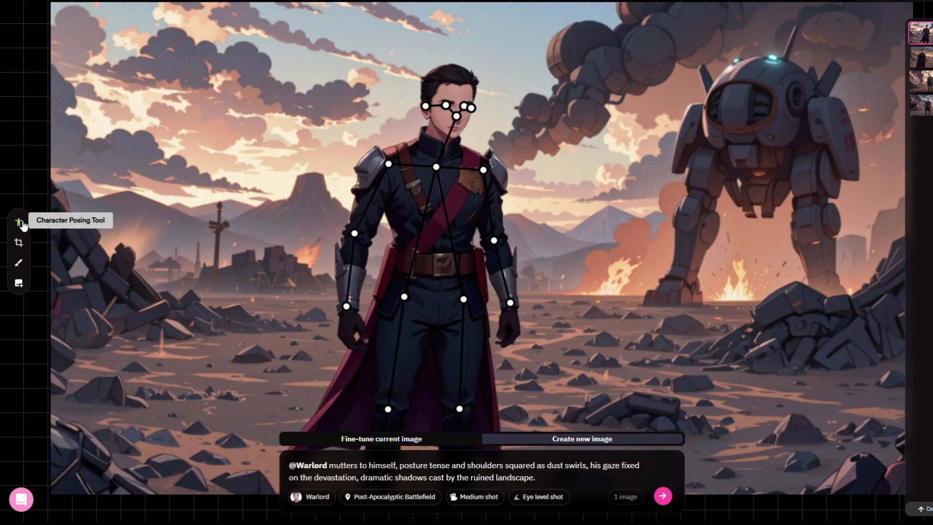
{"action": "left_click_drag", "start_coordinate": [428, 191], "coordinate": [283, 131]}
{"action": "left_click_drag", "start_coordinate": [195, 42], "coordinate": [179, 91]}
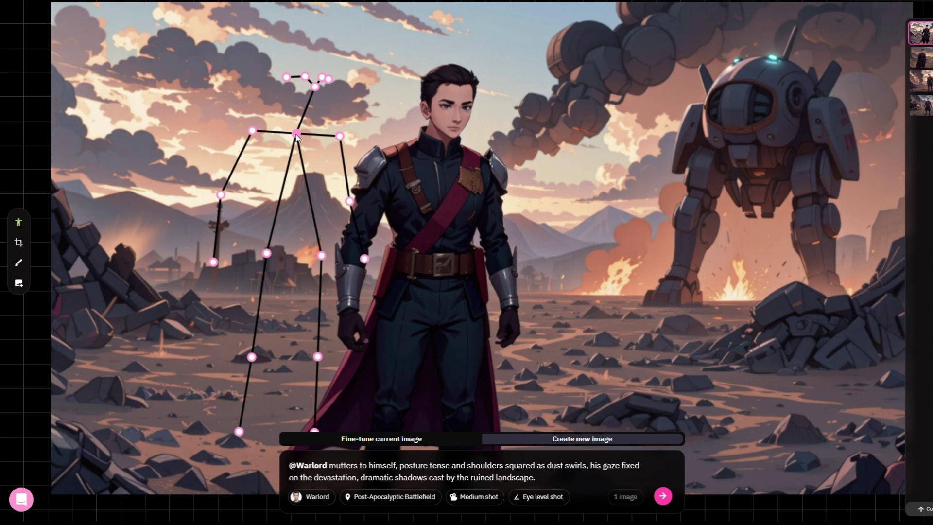
{"action": "left_click_drag", "start_coordinate": [222, 197], "coordinate": [180, 178]}
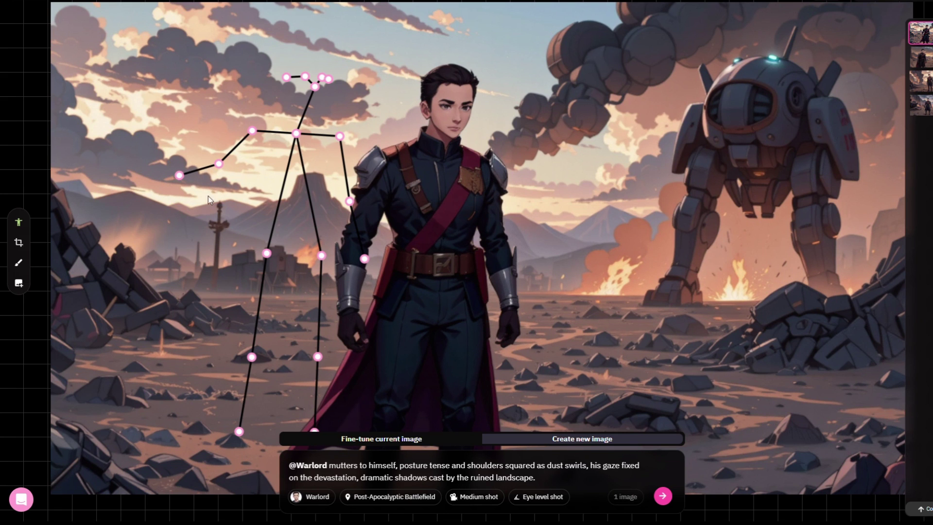
{"action": "left_click", "coordinate": [663, 499]}
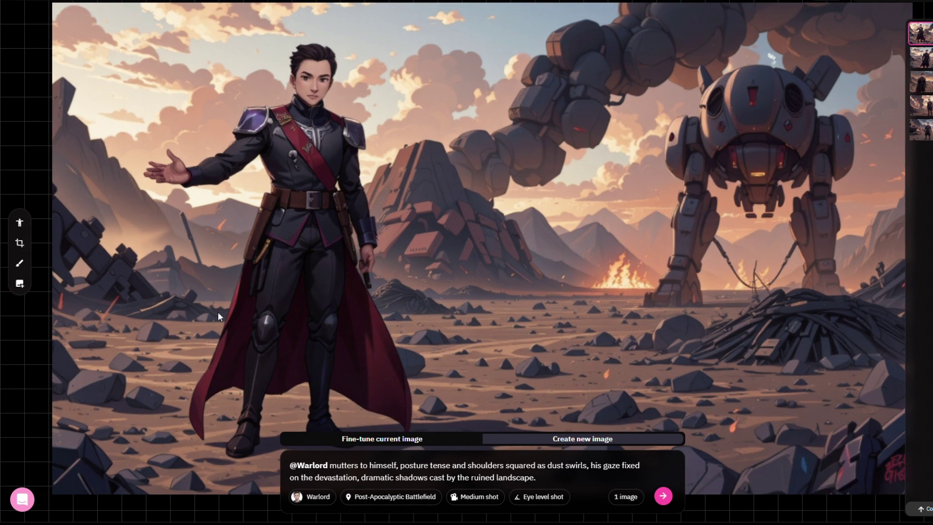
{"action": "left_click", "coordinate": [19, 242]}
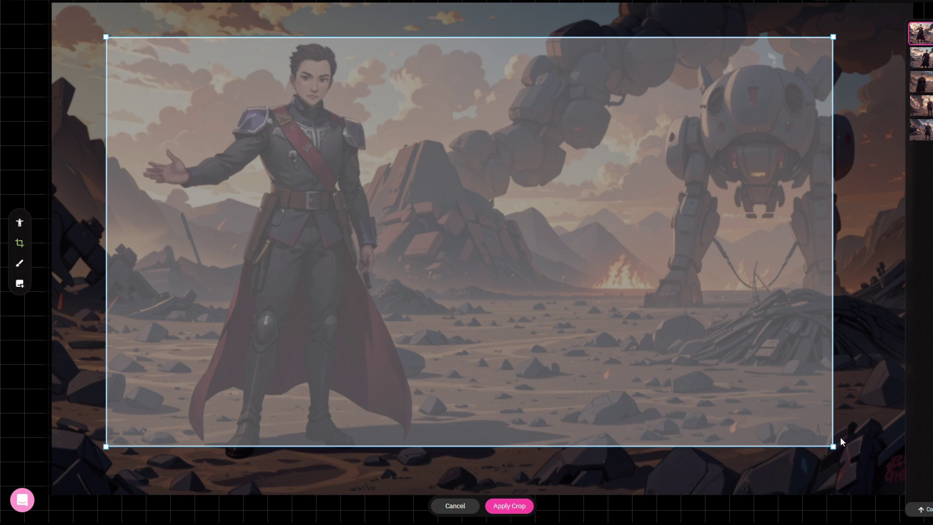
Step: Cancel the enlarged crop, leaving the image uncropped, and switch to the Generative Fill Tool
{"action": "left_click_drag", "start_coordinate": [833, 445], "coordinate": [875, 468]}
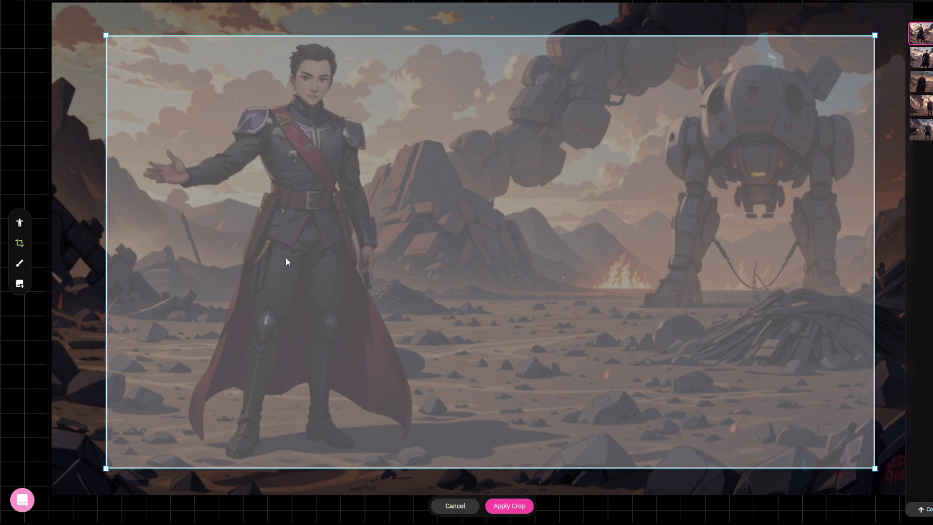
{"action": "left_click", "coordinate": [19, 265]}
{"action": "left_click", "coordinate": [19, 265]}
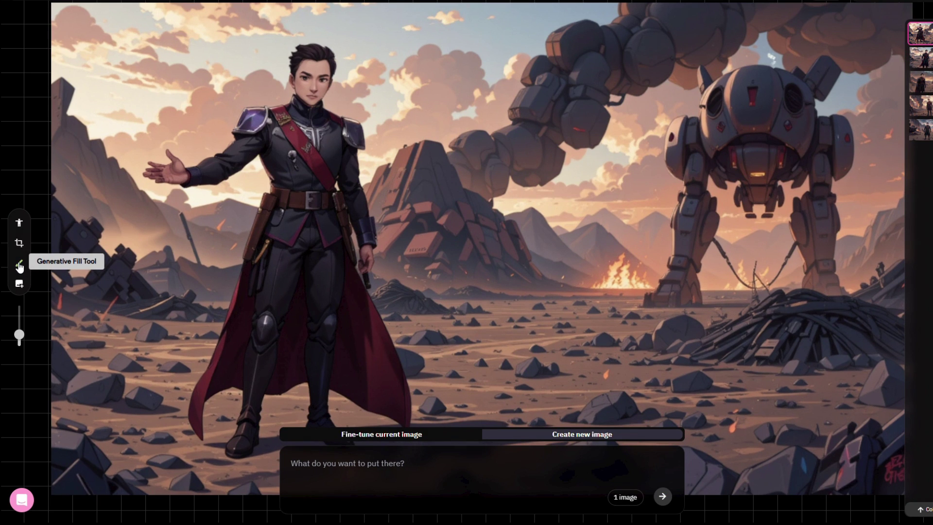
Step: Mask the Warlord's outstretched hand and generative-fill it with 'a lightsaber'
{"action": "mouse_move", "coordinate": [171, 174]}
{"action": "left_mouse_down"}
{"action": "mouse_move", "coordinate": [155, 164]}
{"action": "mouse_move", "coordinate": [173, 178]}
{"action": "mouse_move", "coordinate": [83, 11]}
{"action": "left_mouse_up"}
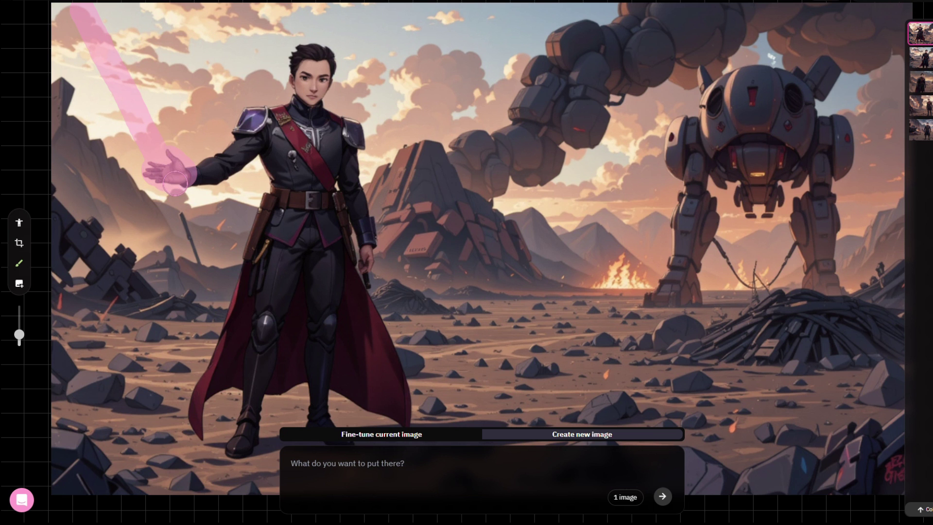
{"action": "left_click", "coordinate": [368, 454]}
{"action": "type", "text": "a lightsaber"}
{"action": "left_click", "coordinate": [662, 497]}
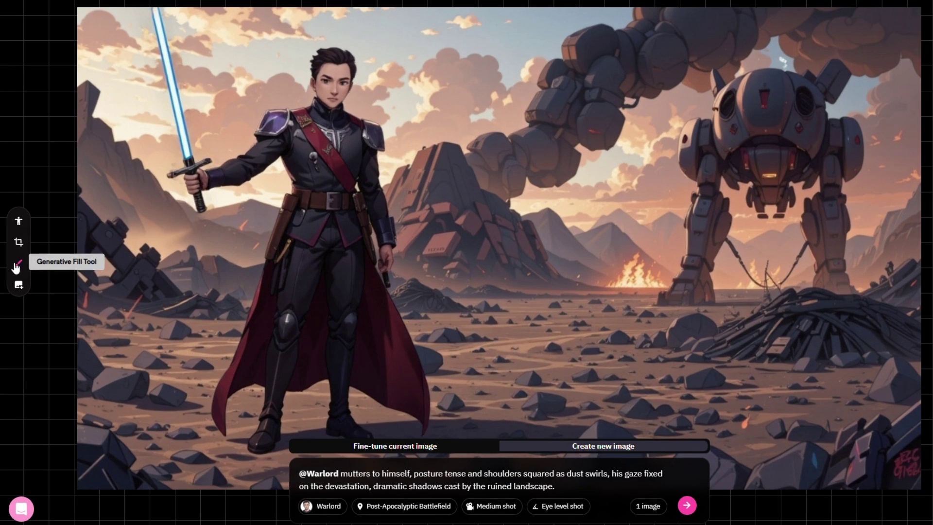
Step: Mask the central rock formation and generative-fill it with 'A war machine'
{"action": "left_click", "coordinate": [16, 262]}
{"action": "mouse_move", "coordinate": [422, 289]}
{"action": "left_mouse_down"}
{"action": "mouse_move", "coordinate": [462, 131]}
{"action": "mouse_move", "coordinate": [434, 294]}
{"action": "mouse_move", "coordinate": [506, 107]}
{"action": "mouse_move", "coordinate": [534, 272]}
{"action": "mouse_move", "coordinate": [427, 290]}
{"action": "left_mouse_up"}
{"action": "left_click", "coordinate": [475, 487]}
{"action": "type", "text": "A w"}
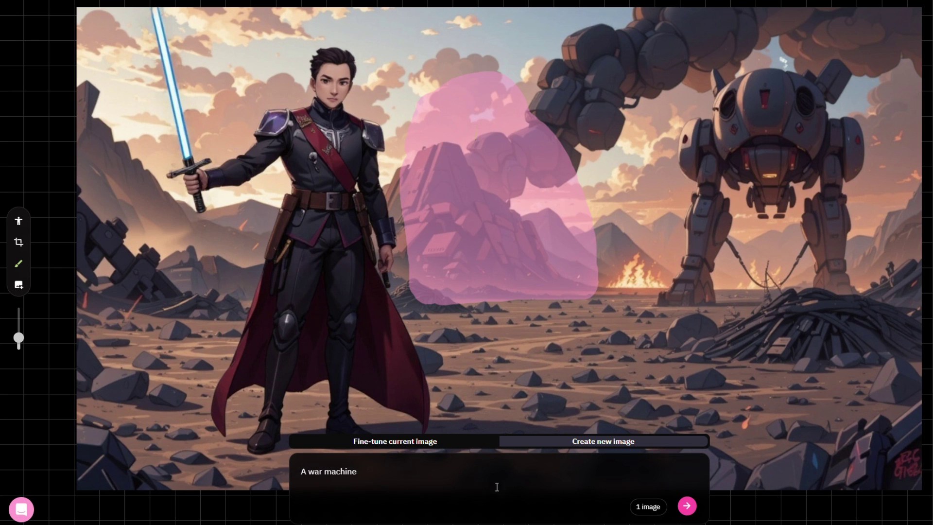
{"action": "type", "text": "ar machine"}
{"action": "left_click", "coordinate": [687, 506]}
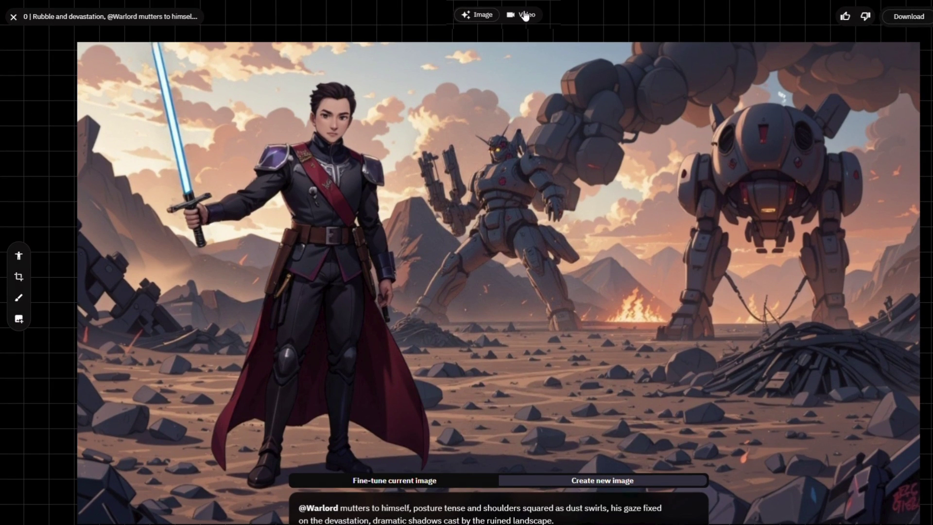
Step: Switch shot 47 to video generation and pick Google Veo 2 as the model
{"action": "left_click", "coordinate": [525, 17]}
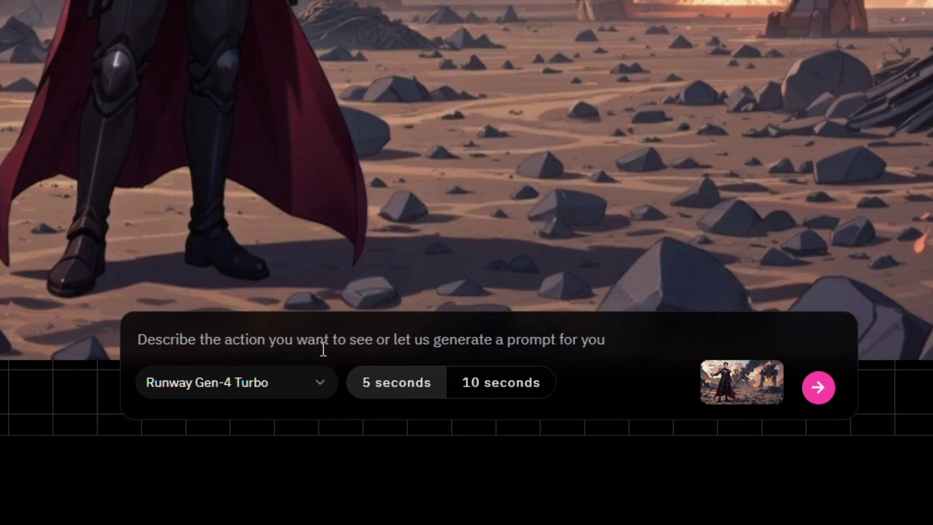
{"action": "left_click", "coordinate": [346, 335]}
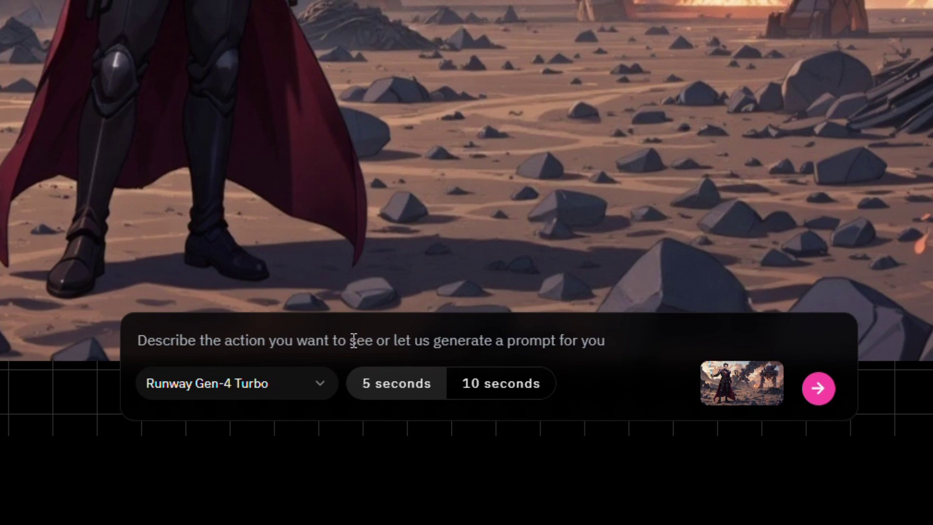
{"action": "left_click", "coordinate": [322, 383]}
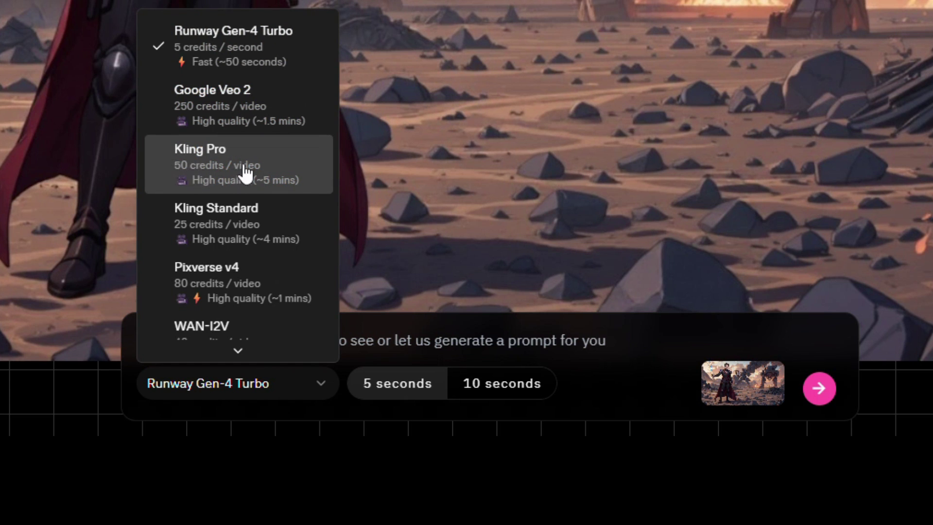
{"action": "scroll", "coordinate": [223, 279], "scroll_direction": "down", "scroll_amount": 1}
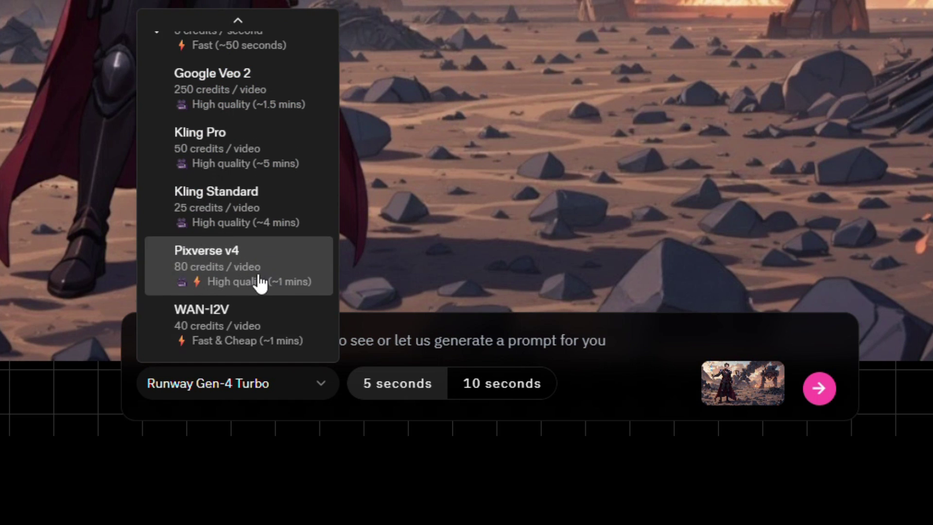
{"action": "scroll", "coordinate": [251, 317], "scroll_direction": "up", "scroll_amount": 1}
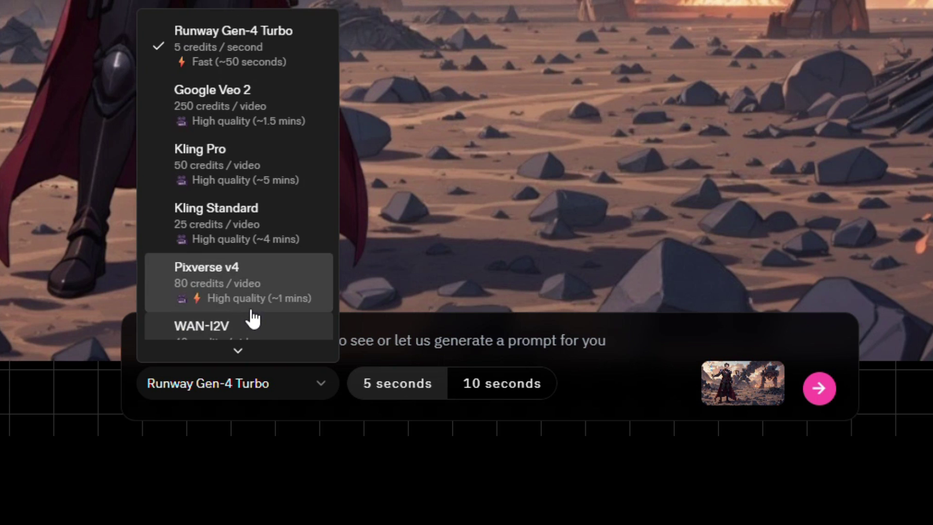
{"action": "left_click", "coordinate": [252, 91]}
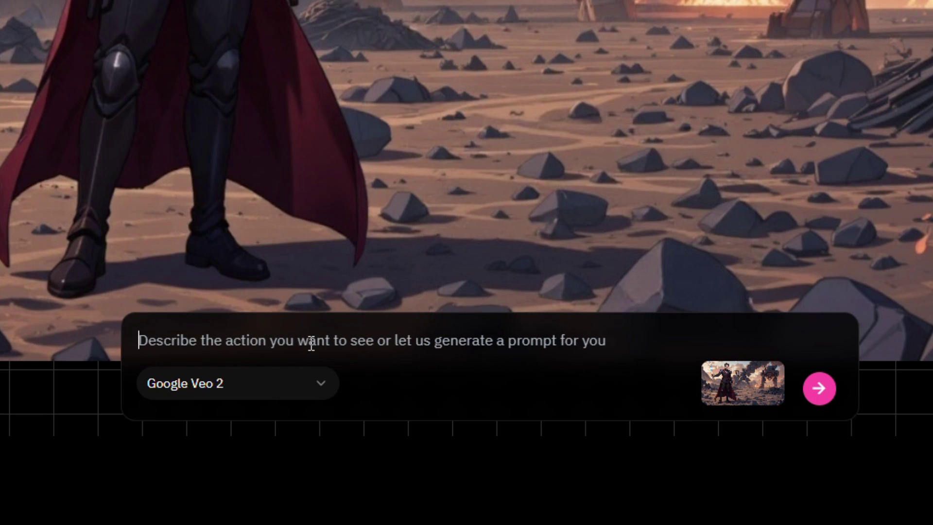
Step: Paste the lightsaber slash and advancing war machines prompt and generate the Veo 2 clip
{"action": "type", "text": "As the camera slowly dollies in, the warrior raises the glowing blue lightsaber, and slashes toward the camera. As the blade makes contact, the screen appears to be sliced open with sparks and a glowing crack running across the frame, as if the lightsaber has cut through the lens. The war machines in the background are walking forward through smoke and debris. One mech reloads dual cannons while the other emits steam from its joints. Flaming wreckage and jagged mountains loom in the distance. Ambient dust swirls across the ground, casting long shadows as the sun dips lower. Cinematic, high-detail, dynamic action scene."}
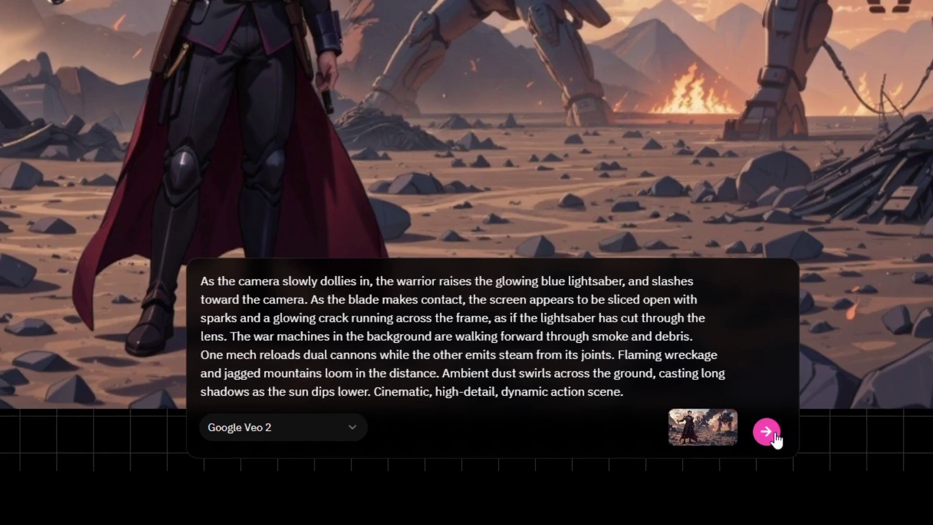
{"action": "left_click", "coordinate": [819, 388]}
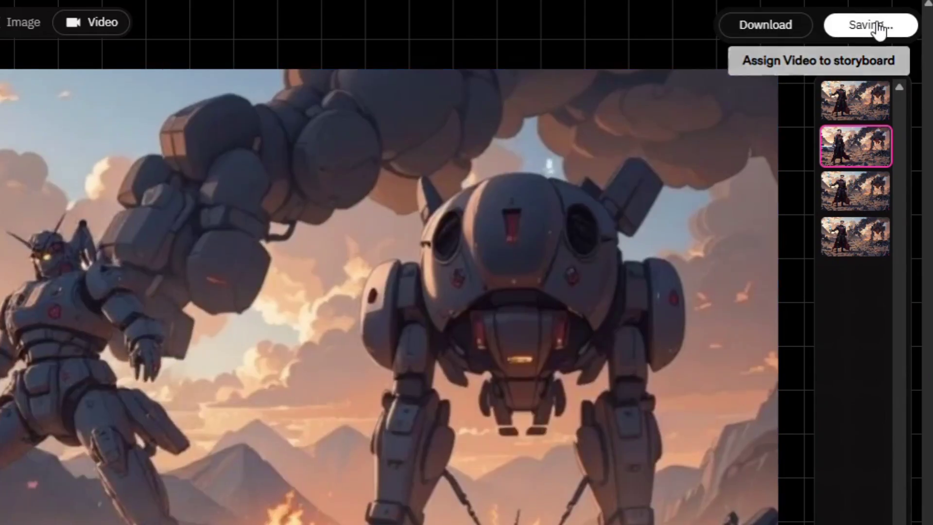
Step: Save the clip to shot 47, then start and cancel a from-scratch character
{"action": "left_click", "coordinate": [879, 27]}
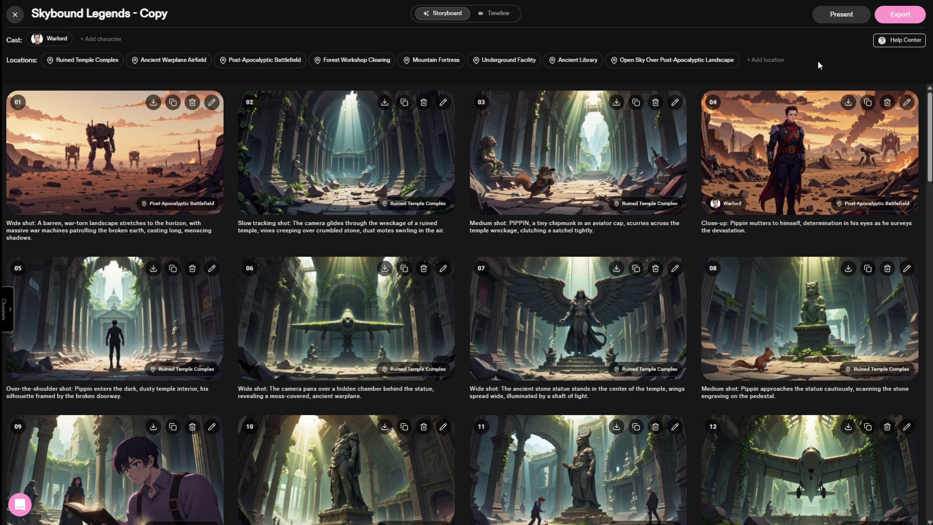
{"action": "mouse_move", "coordinate": [929, 107]}
{"action": "left_mouse_down"}
{"action": "mouse_move", "coordinate": [930, 202]}
{"action": "mouse_move", "coordinate": [930, 107]}
{"action": "left_mouse_up"}
{"action": "left_click", "coordinate": [108, 41]}
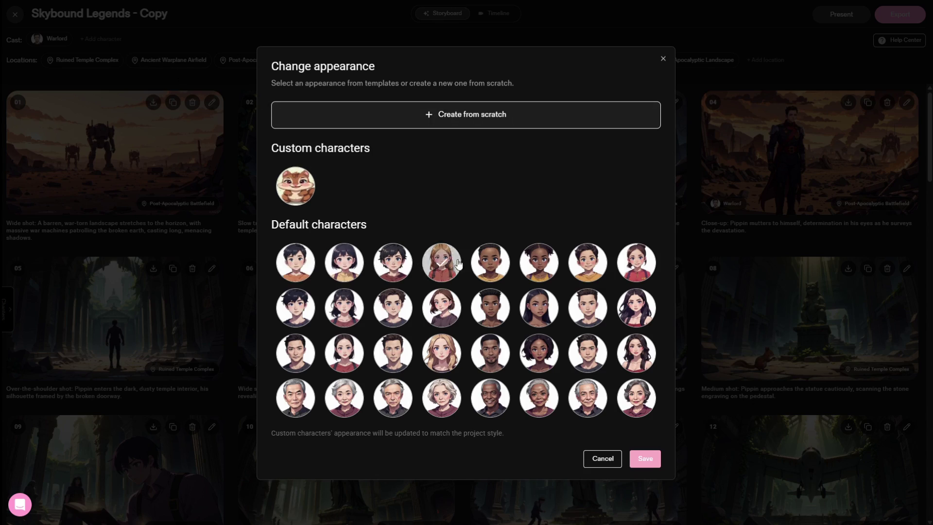
{"action": "left_click", "coordinate": [469, 117]}
{"action": "left_click", "coordinate": [327, 128]}
{"action": "left_click", "coordinate": [368, 448]}
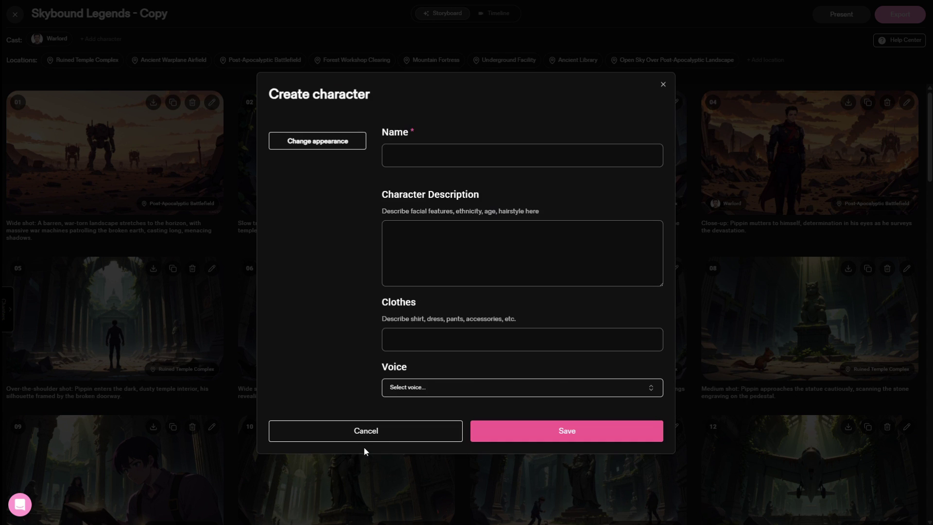
{"action": "left_click", "coordinate": [387, 439]}
Step: Start adding a new location, then cancel without creating it
{"action": "left_click", "coordinate": [765, 61]}
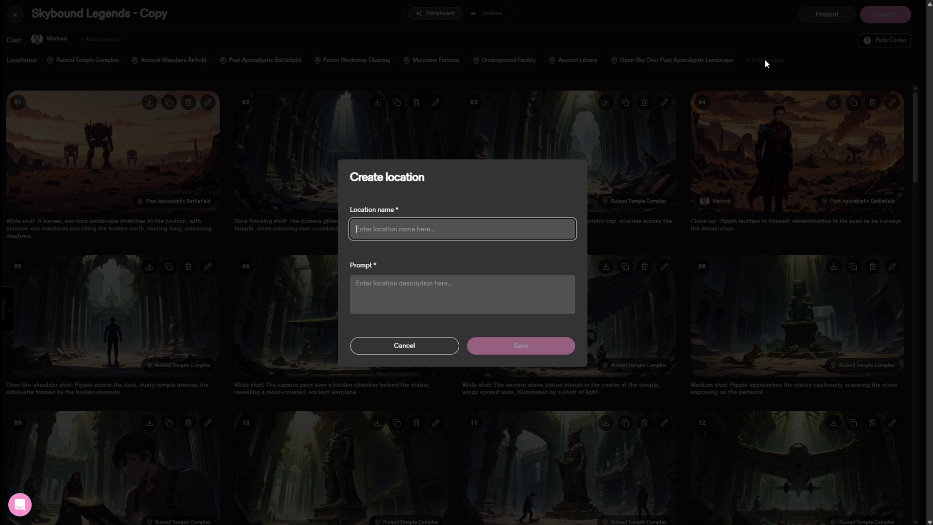
{"action": "left_click", "coordinate": [384, 285]}
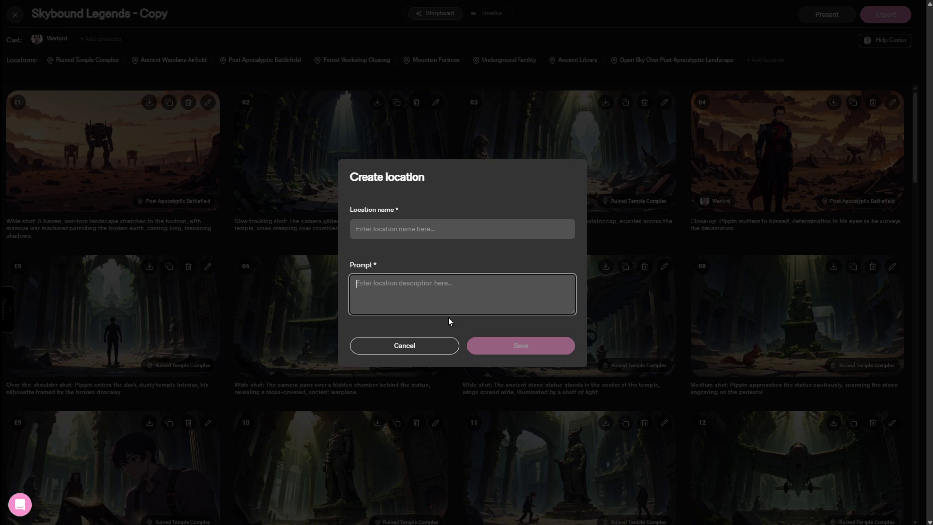
{"action": "left_click", "coordinate": [423, 347]}
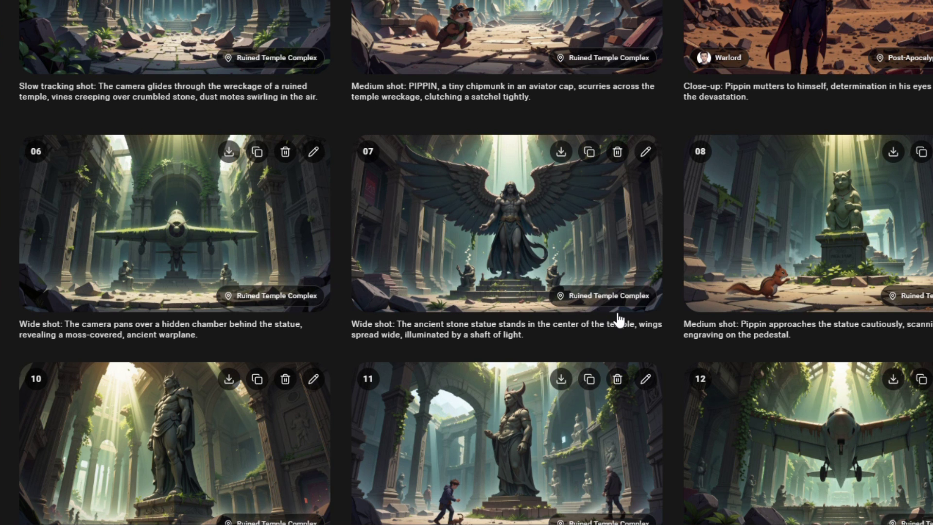
Step: Move shot 07 to Ancient Warplane Airfield, regenerate its image, and view the timeline
{"action": "left_click", "coordinate": [612, 297]}
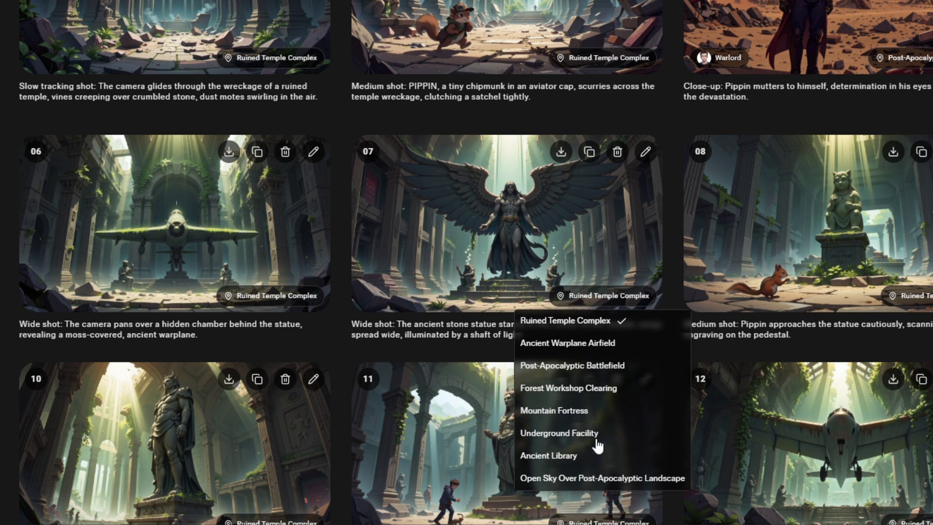
{"action": "left_click", "coordinate": [587, 345]}
{"action": "left_click", "coordinate": [428, 195]}
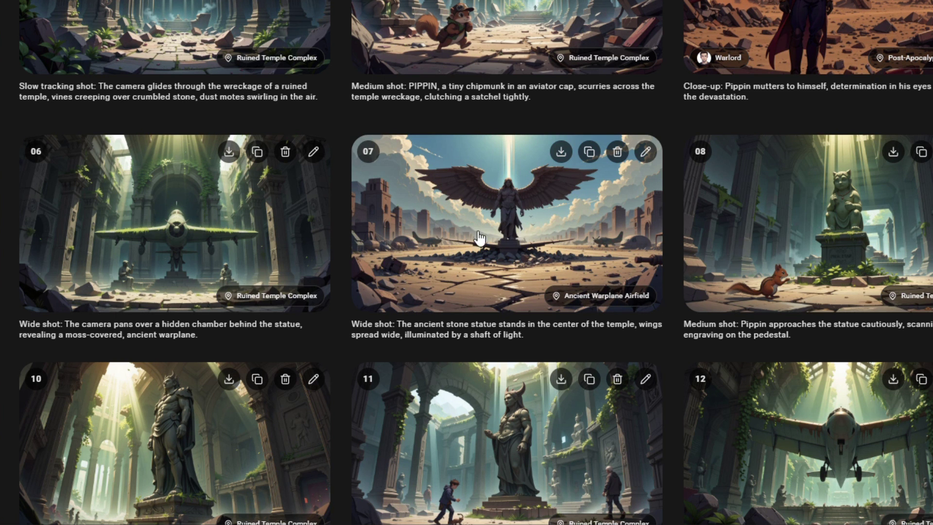
{"action": "left_click", "coordinate": [638, 164]}
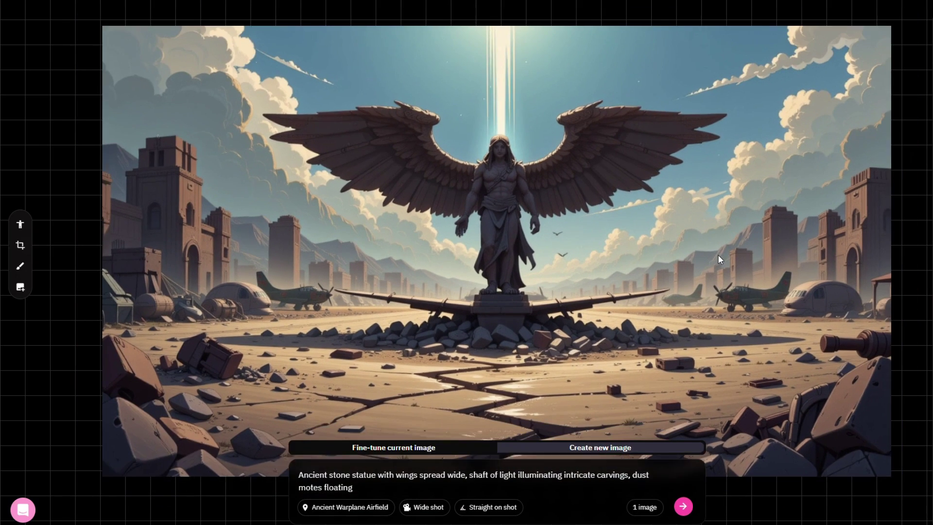
{"action": "key", "text": "Escape"}
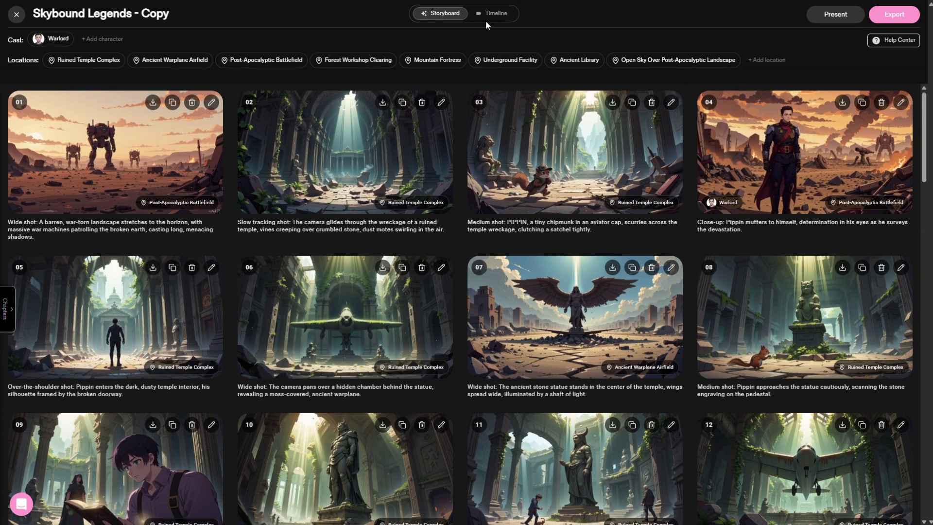
{"action": "left_click", "coordinate": [492, 14]}
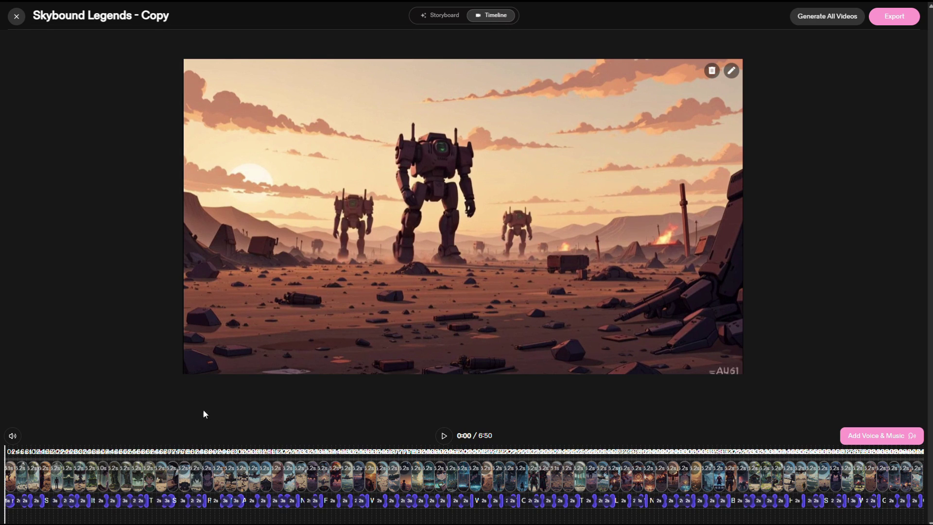
Step: Preview the timeline, then try text-to-speech narration with voice Brian and speaker Narrator
{"action": "left_click", "coordinate": [443, 436]}
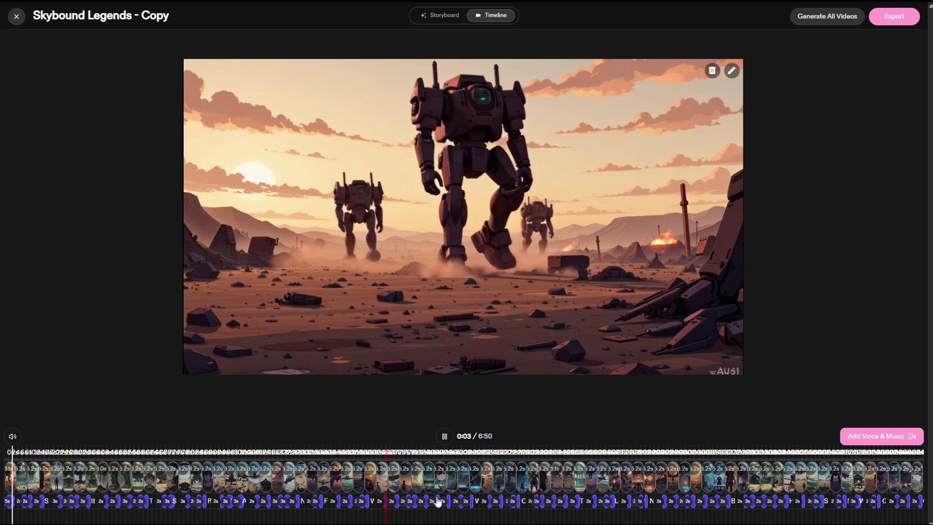
{"action": "left_click", "coordinate": [444, 437]}
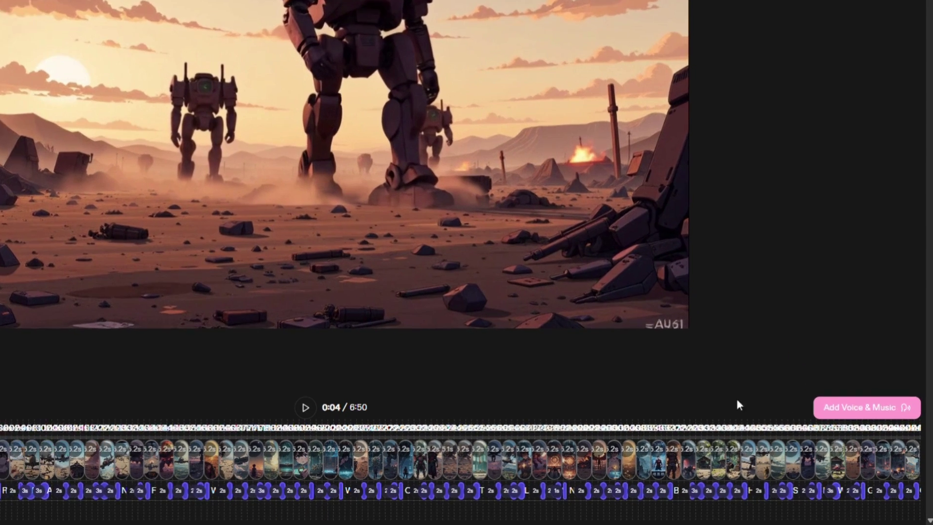
{"action": "left_click", "coordinate": [881, 436]}
{"action": "left_click", "coordinate": [740, 282]}
{"action": "type", "text": "..."}
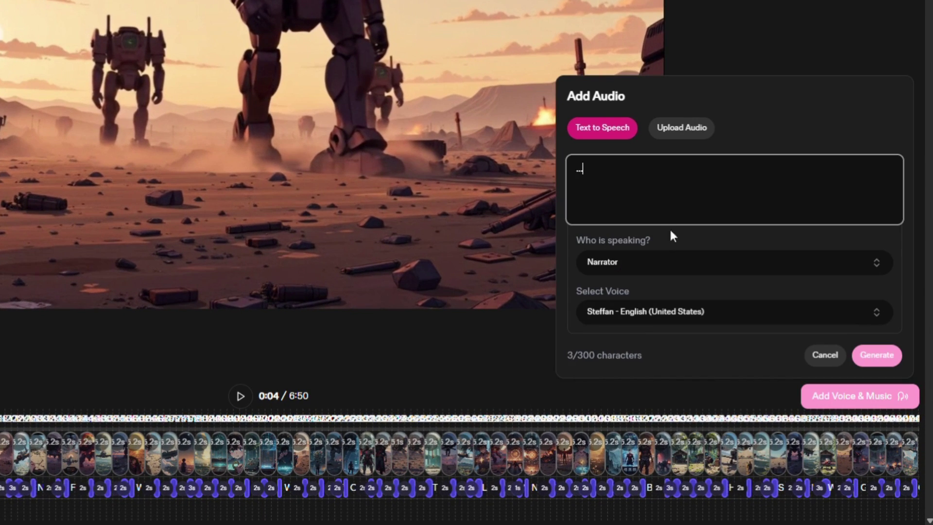
{"action": "left_click", "coordinate": [675, 311]}
{"action": "left_click", "coordinate": [654, 149]}
{"action": "left_click", "coordinate": [661, 263]}
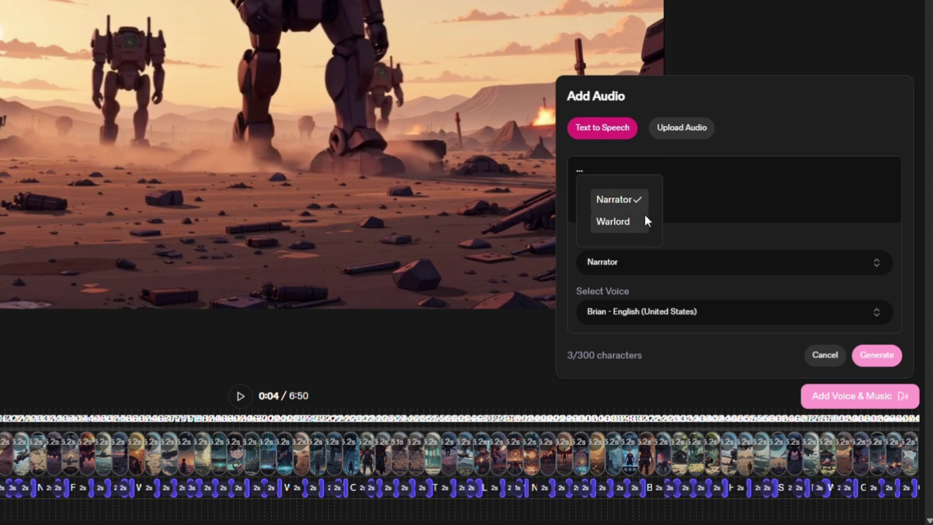
{"action": "left_click", "coordinate": [729, 267]}
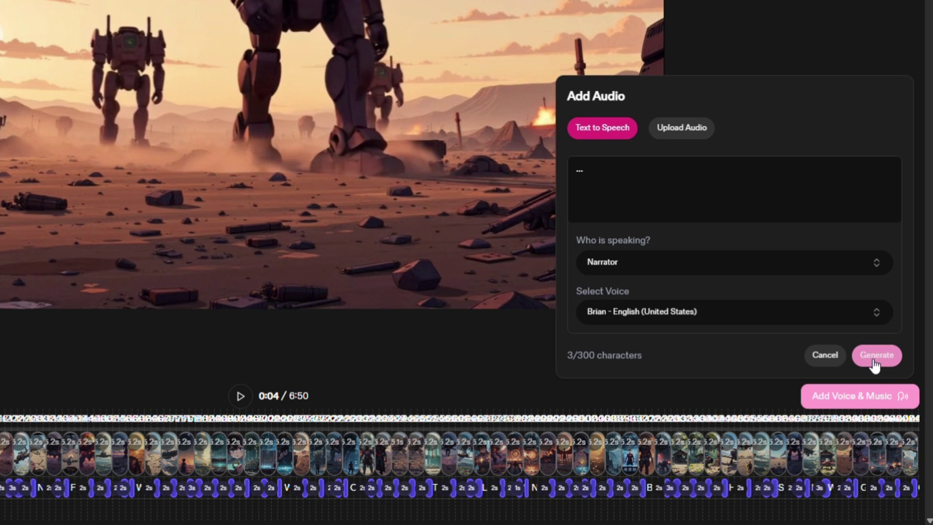
Step: Check Upload Audio, leave without adding audio, and bring up Generate All Videos
{"action": "left_click", "coordinate": [680, 132]}
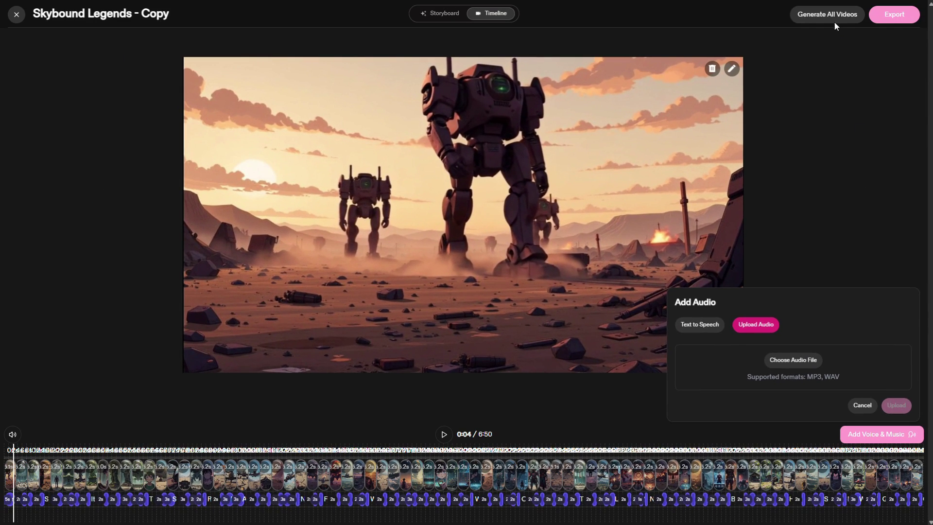
{"action": "left_click", "coordinate": [833, 13]}
{"action": "left_click", "coordinate": [833, 14]}
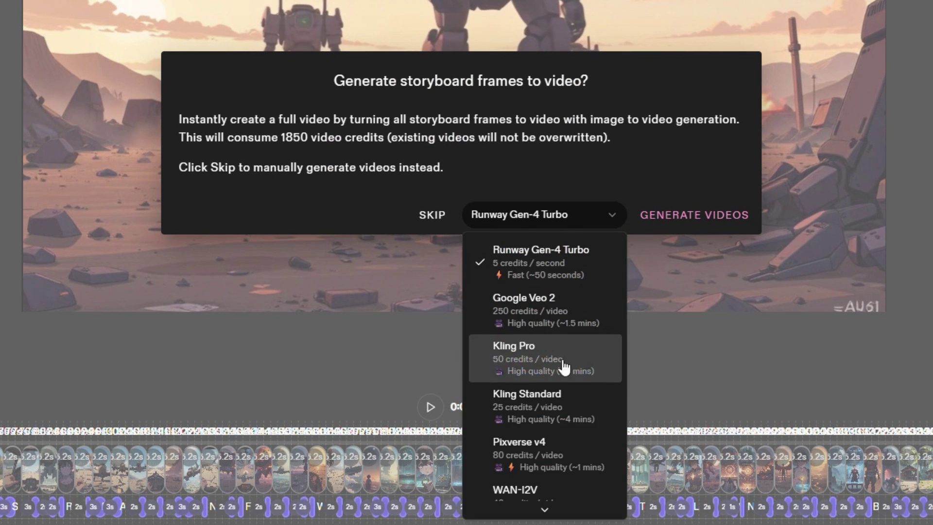
Step: Generate videos for all frames with Kling Pro, then bring up Export & Share
{"action": "left_click", "coordinate": [503, 359]}
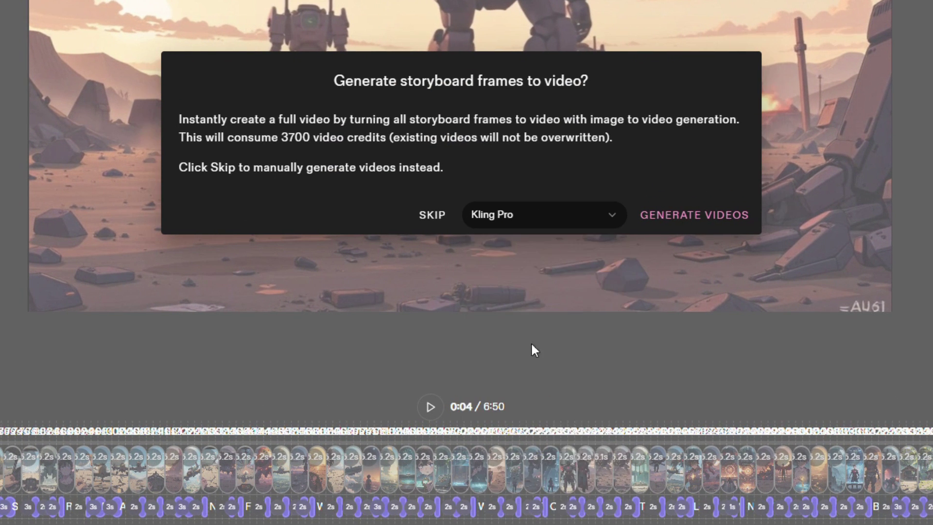
{"action": "left_click", "coordinate": [696, 215]}
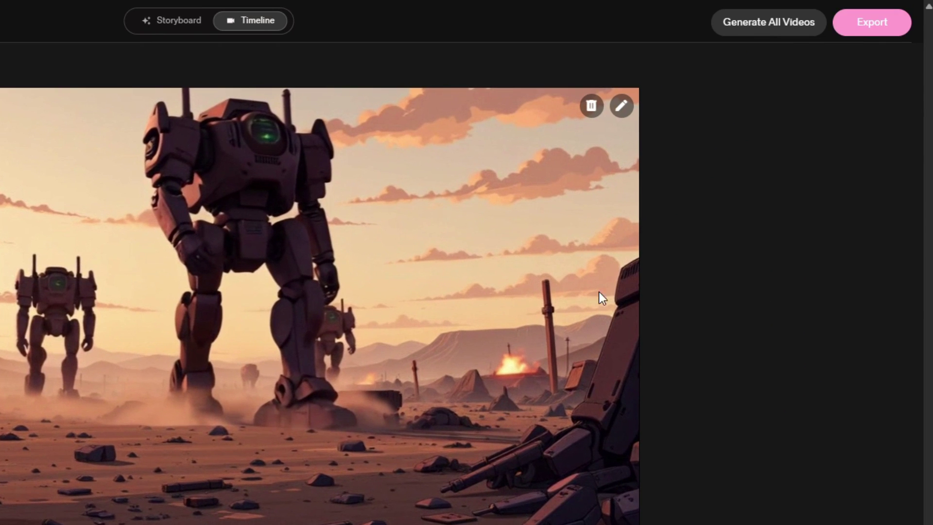
{"action": "left_click", "coordinate": [875, 27]}
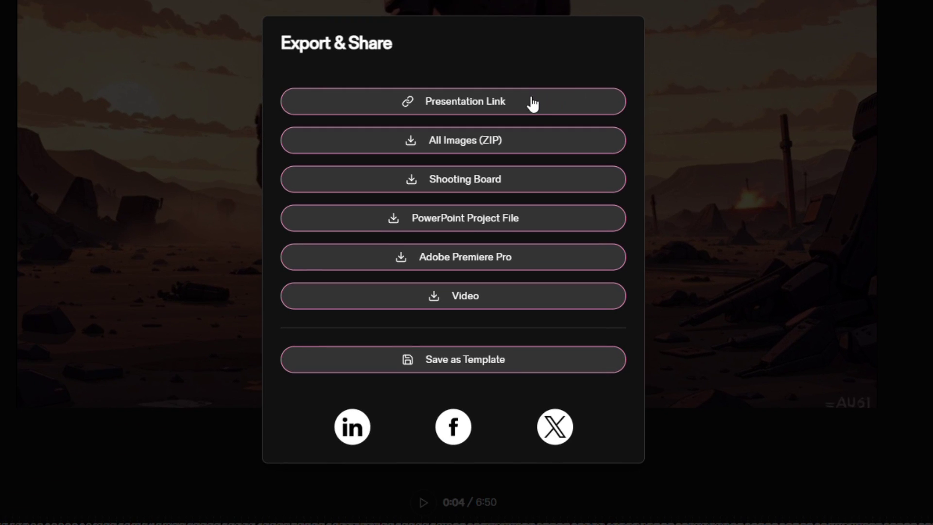